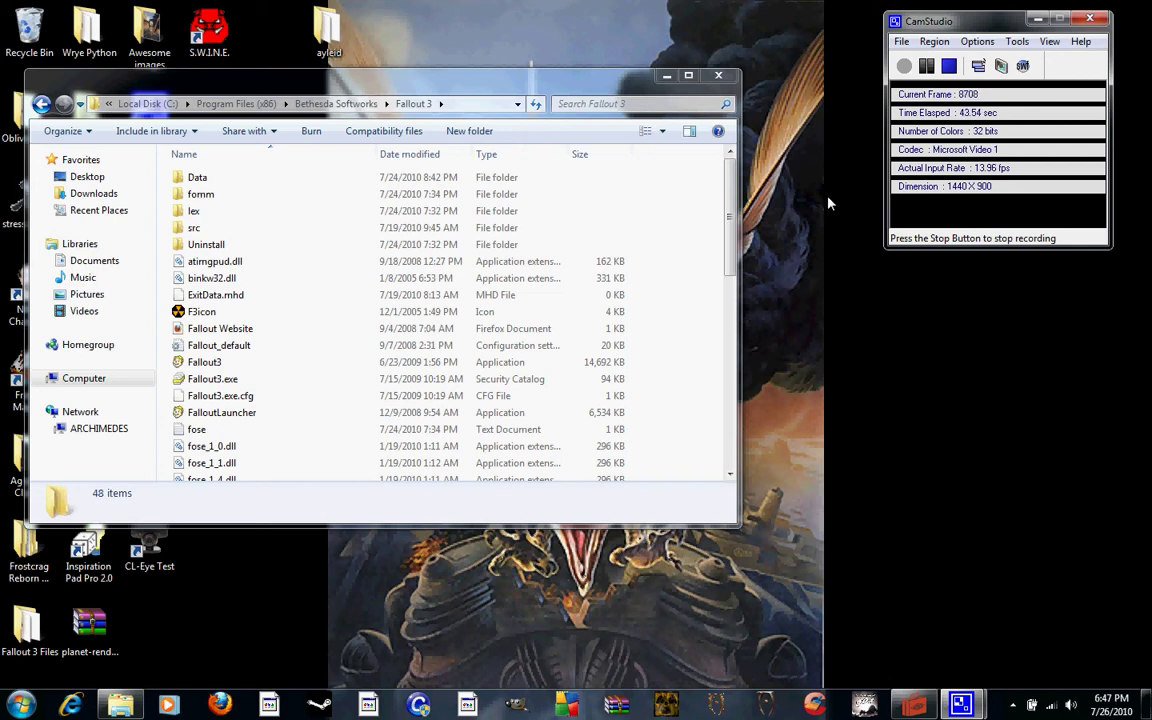
- In Explorer, browse to Data\Textures\Diversified Wasteland Clothing\Metal Armor\M to show armor_d and armor_n
{"action": "left_click_drag", "start_coordinate": [411, 76], "coordinate": [416, 37]}
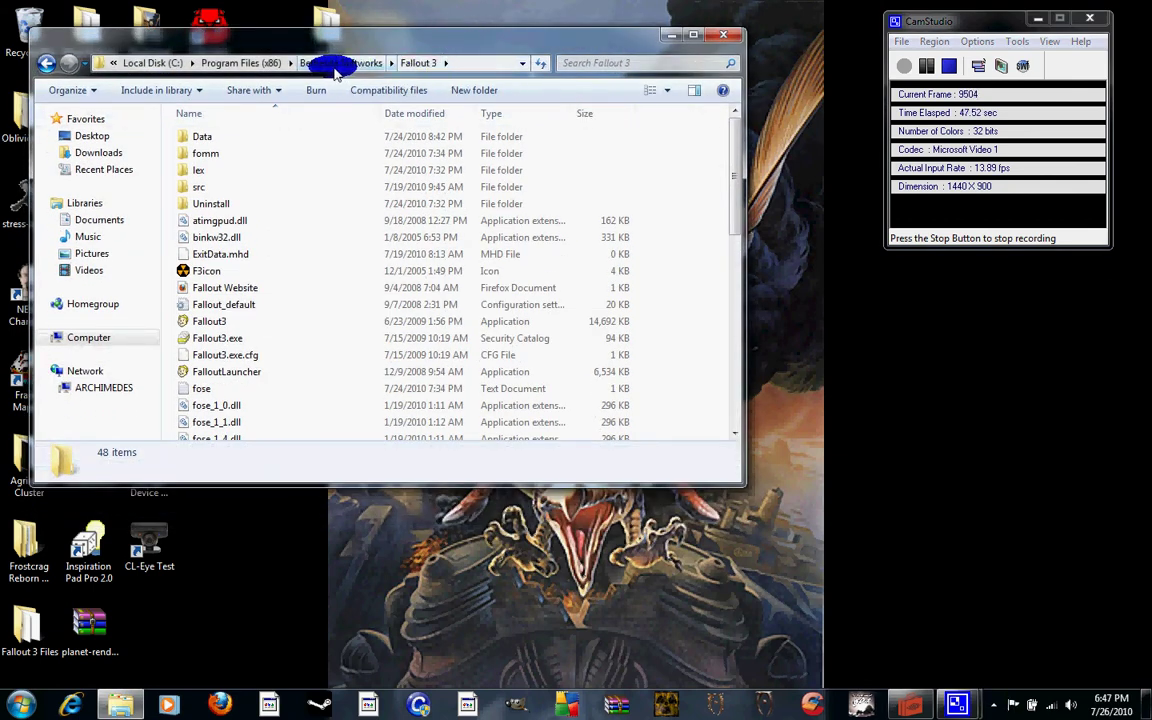
{"action": "double_click", "coordinate": [226, 134]}
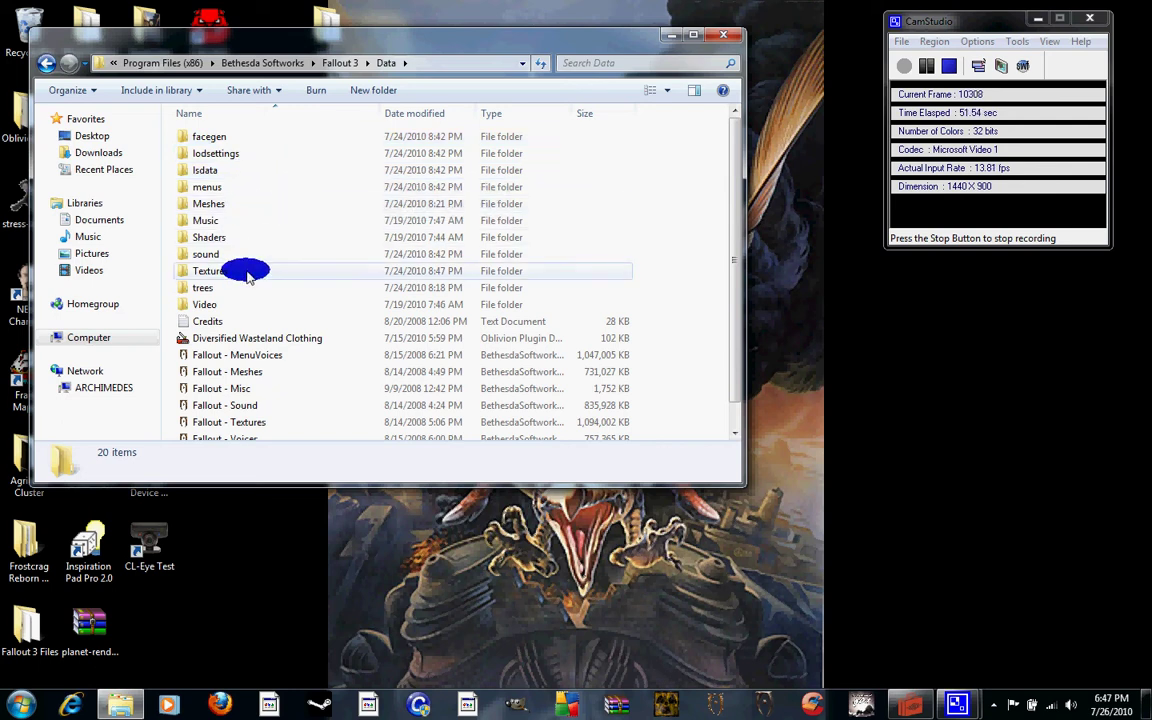
{"action": "double_click", "coordinate": [210, 271]}
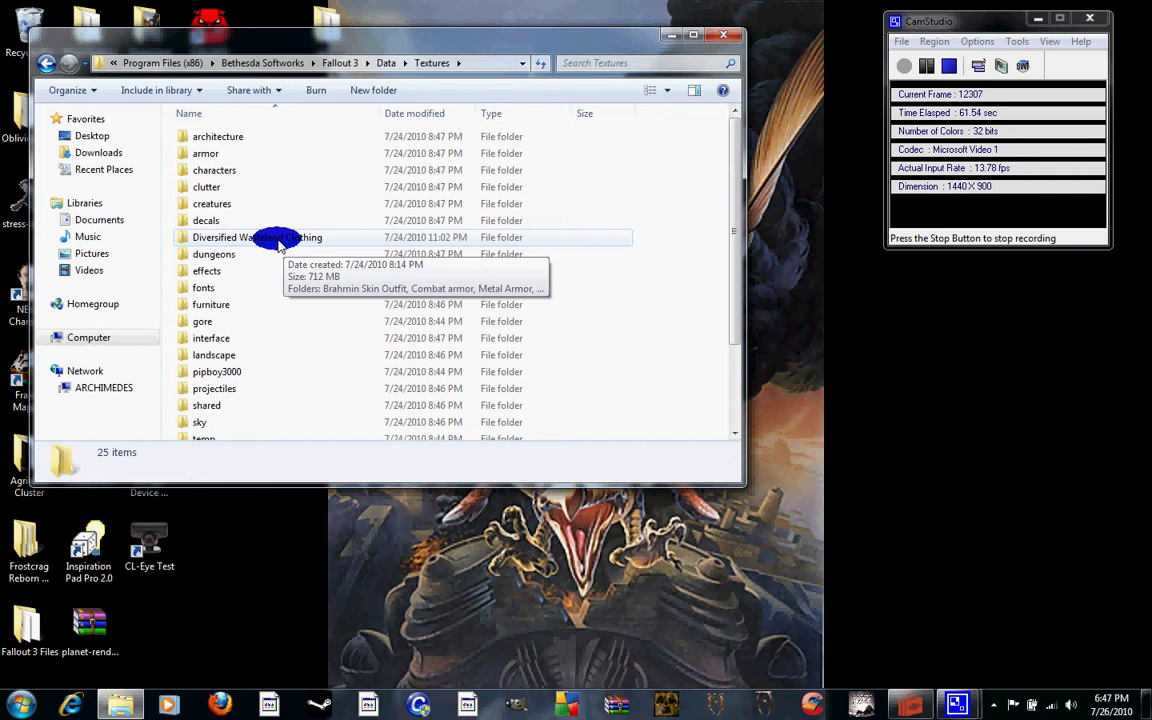
{"action": "double_click", "coordinate": [262, 240]}
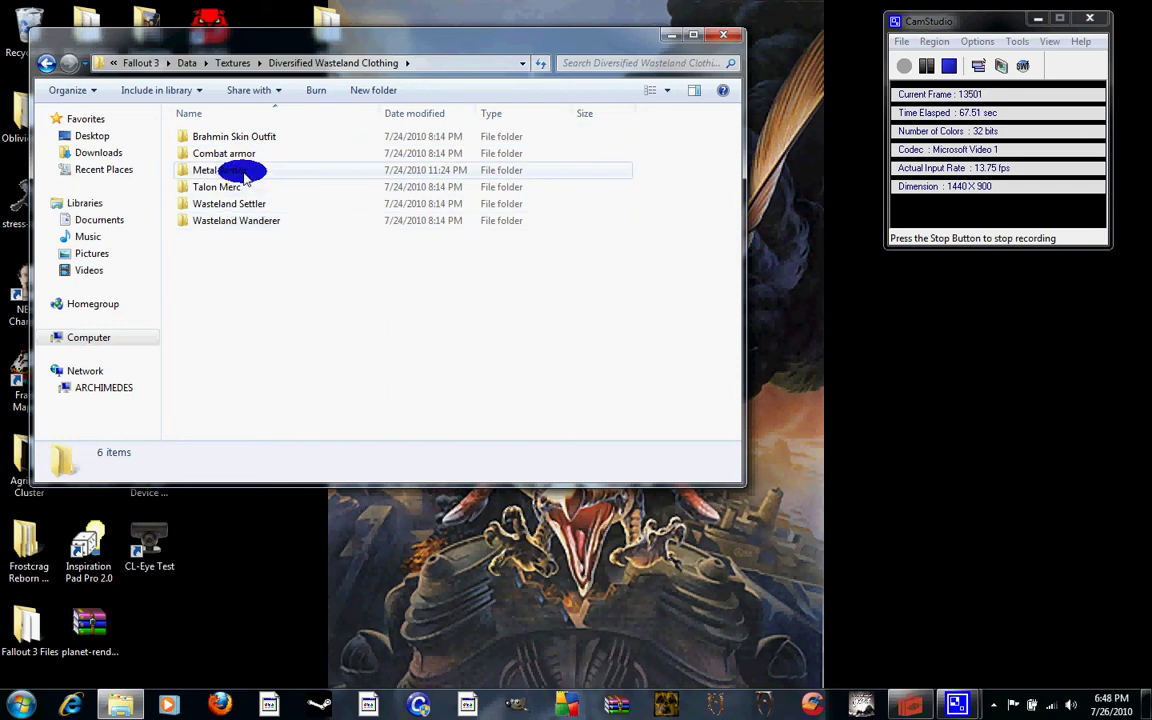
{"action": "double_click", "coordinate": [248, 171]}
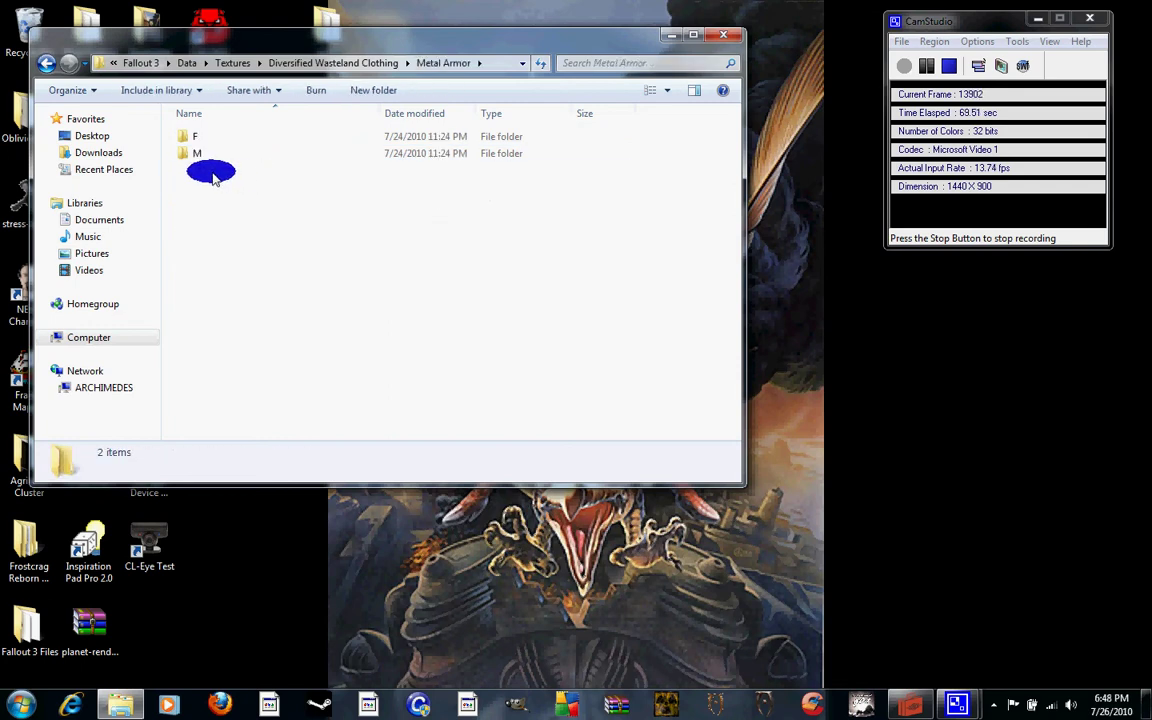
{"action": "double_click", "coordinate": [198, 160]}
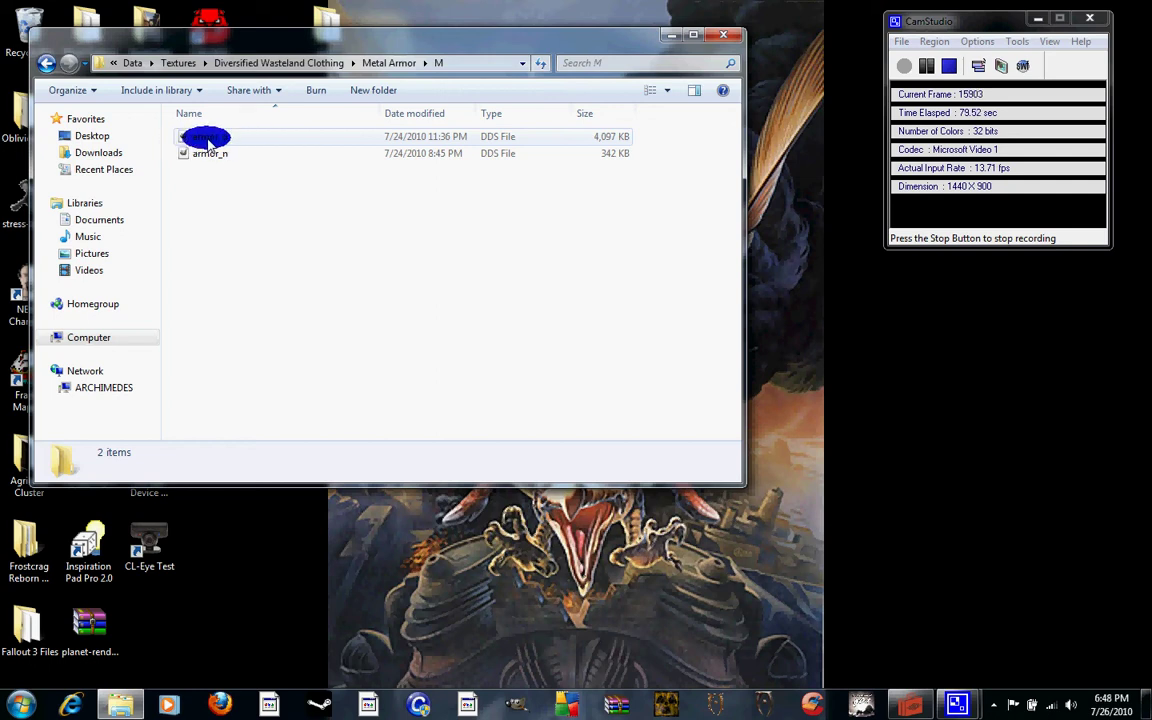
{"action": "left_click", "coordinate": [226, 142]}
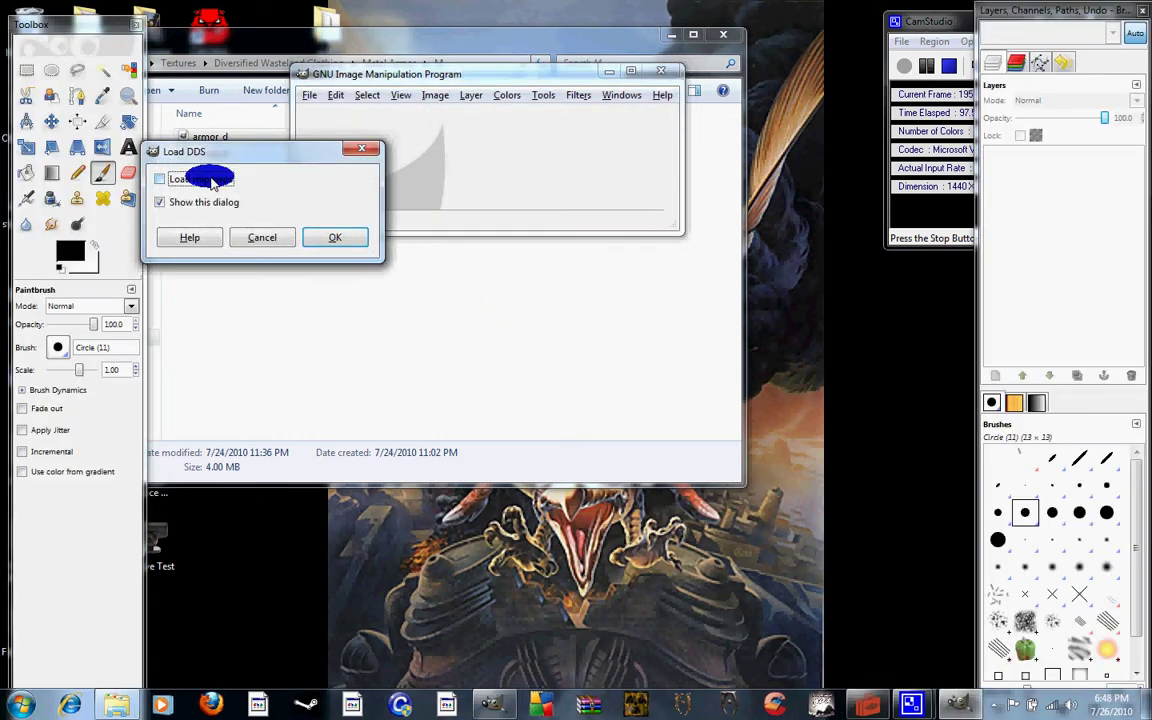
{"action": "left_click", "coordinate": [340, 240]}
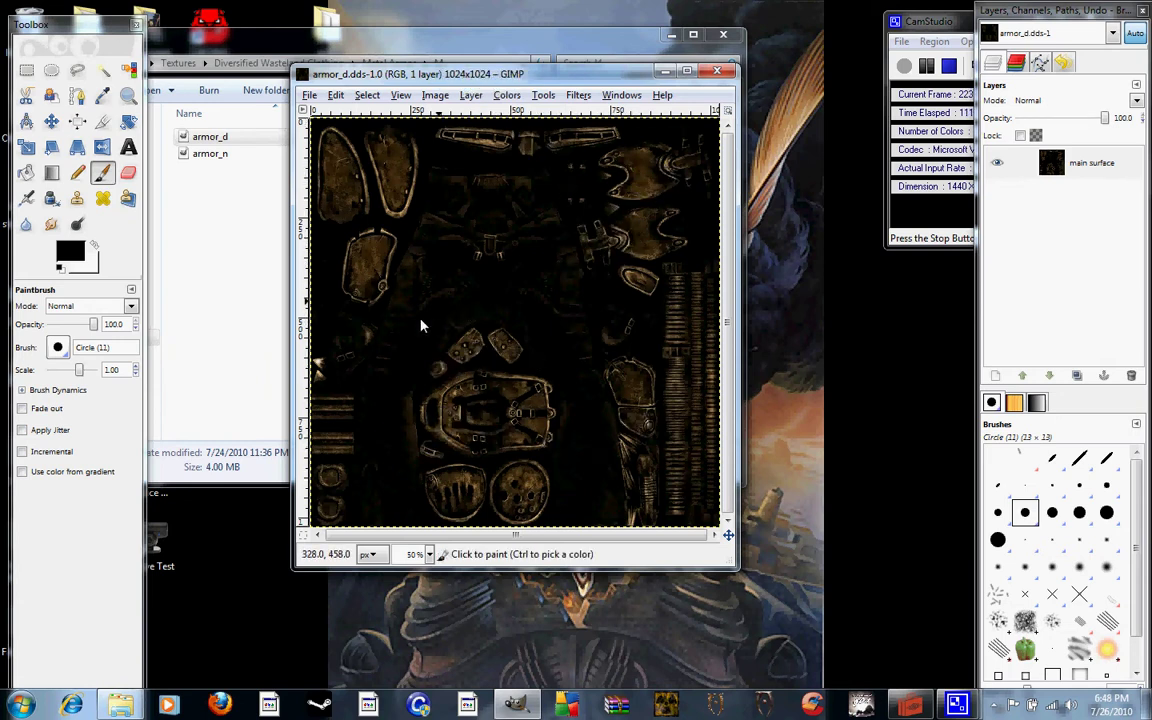
{"action": "left_click", "coordinate": [678, 102]}
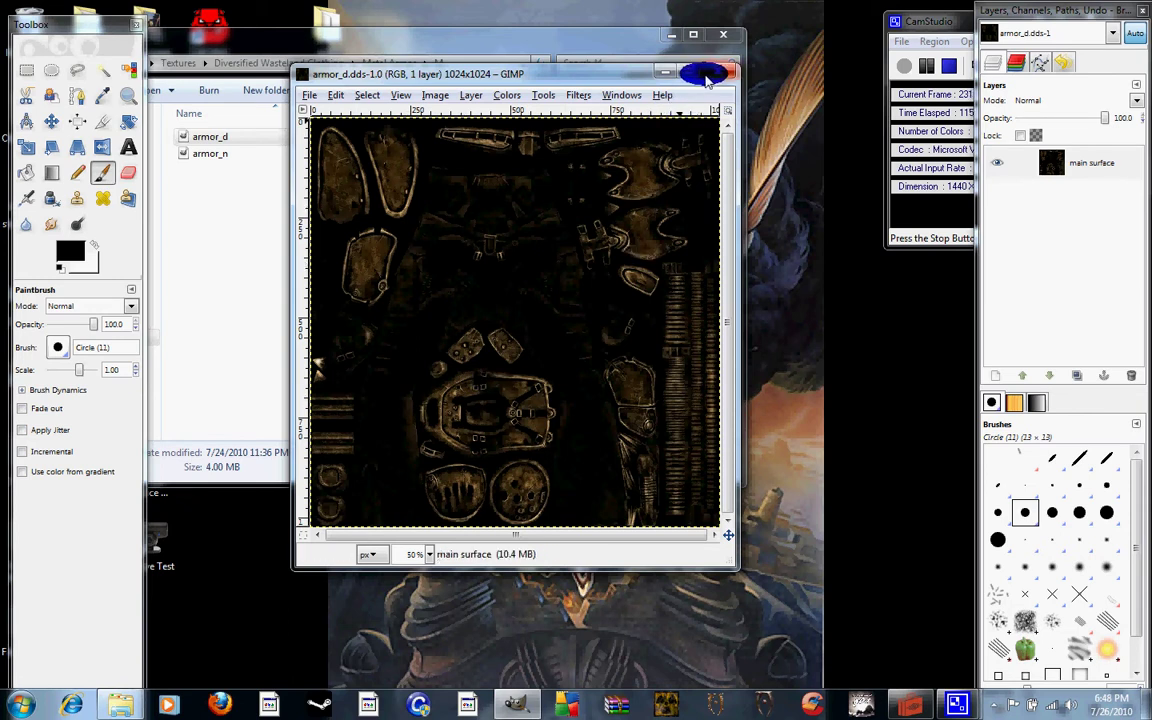
{"action": "left_click", "coordinate": [708, 75]}
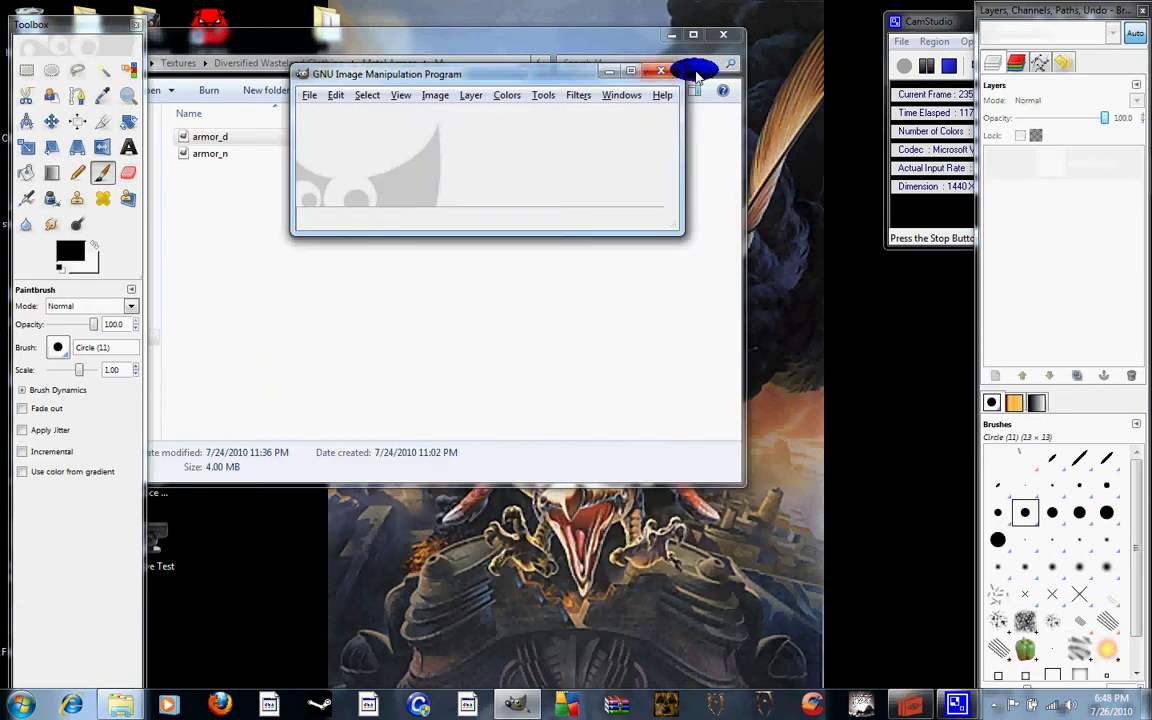
{"action": "left_click", "coordinate": [662, 73]}
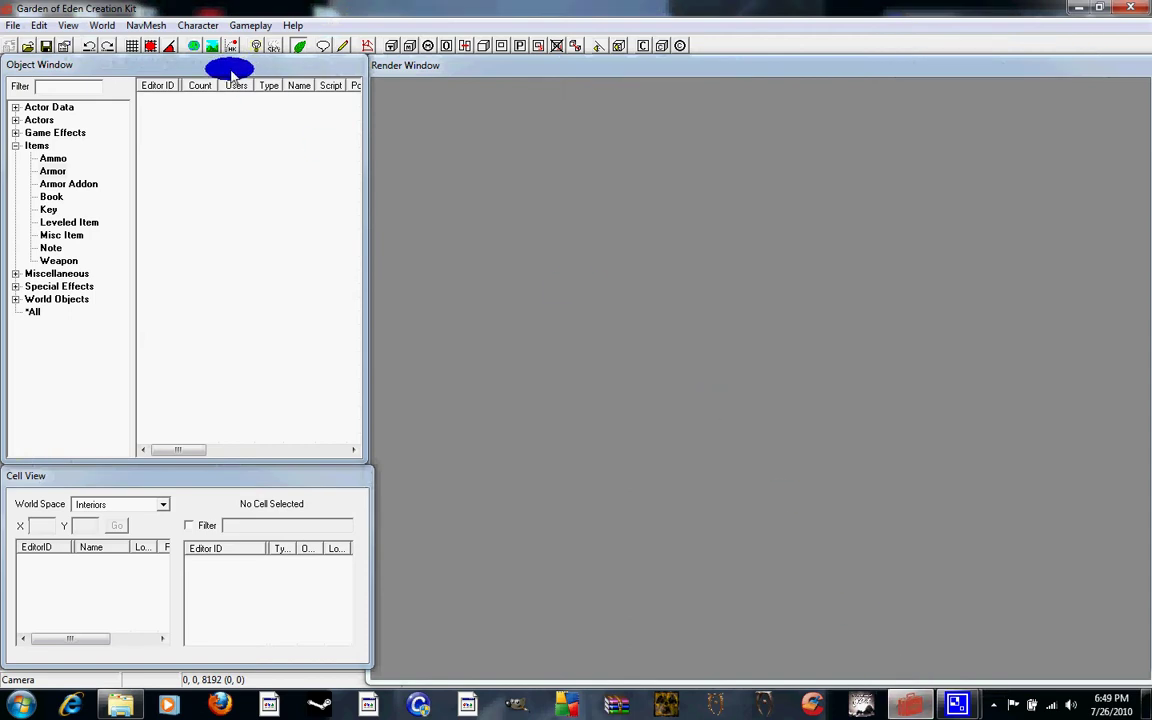
- Load Fallout3.esm and the Diversified Wasteland Clothing plugin with no active file, accepting the warning
{"action": "left_click", "coordinate": [14, 26]}
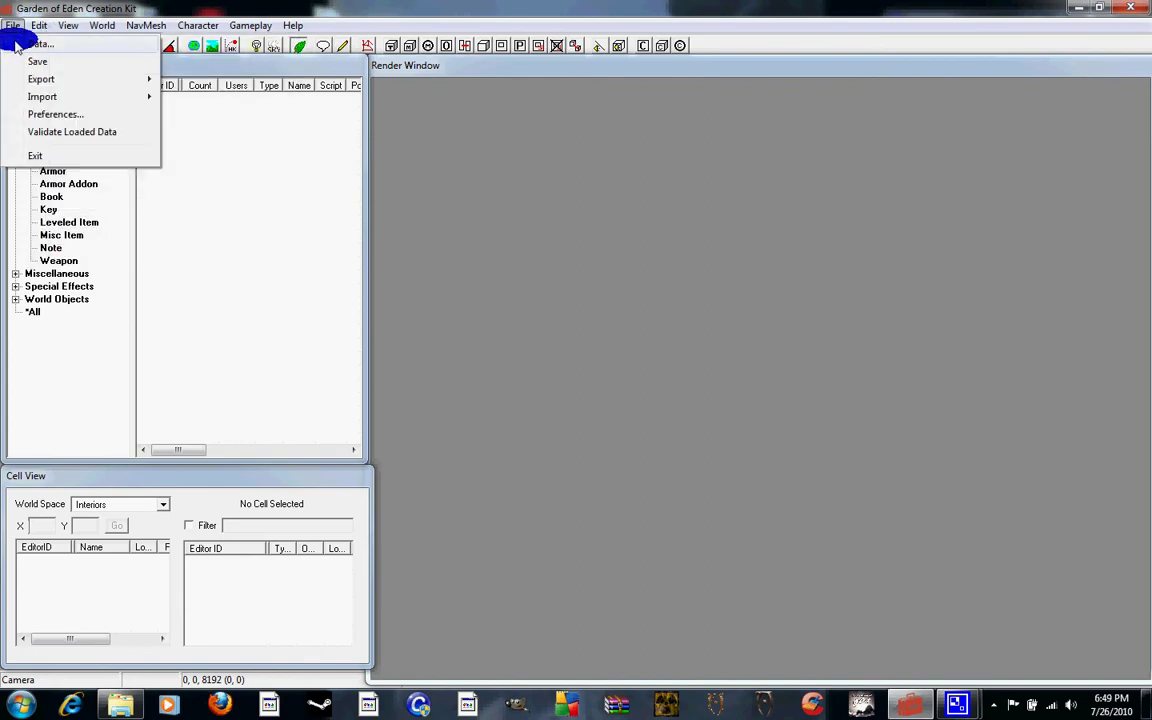
{"action": "left_click", "coordinate": [16, 44]}
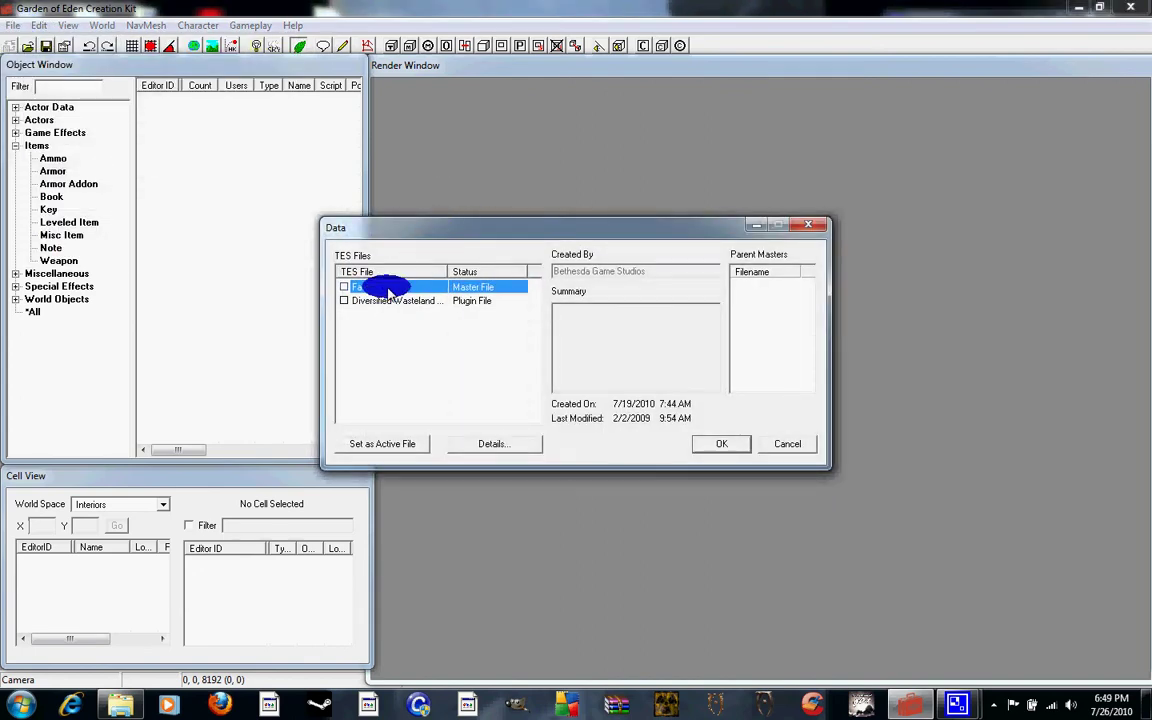
{"action": "left_click", "coordinate": [344, 287]}
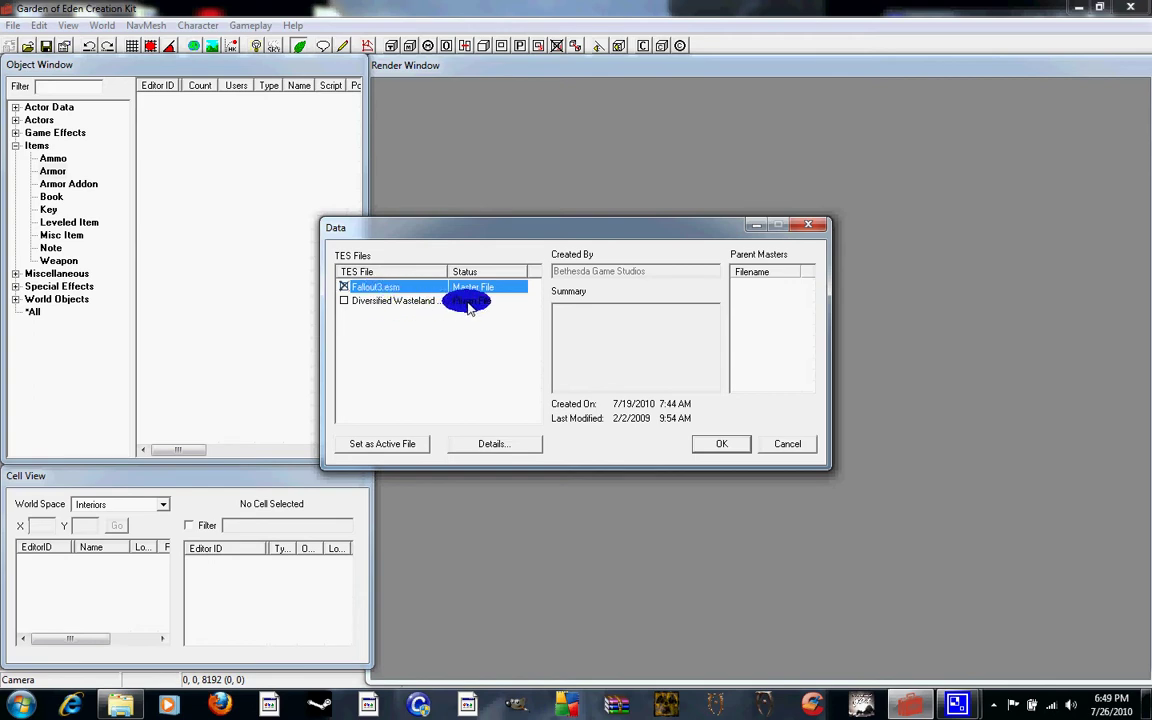
{"action": "left_click", "coordinate": [469, 302]}
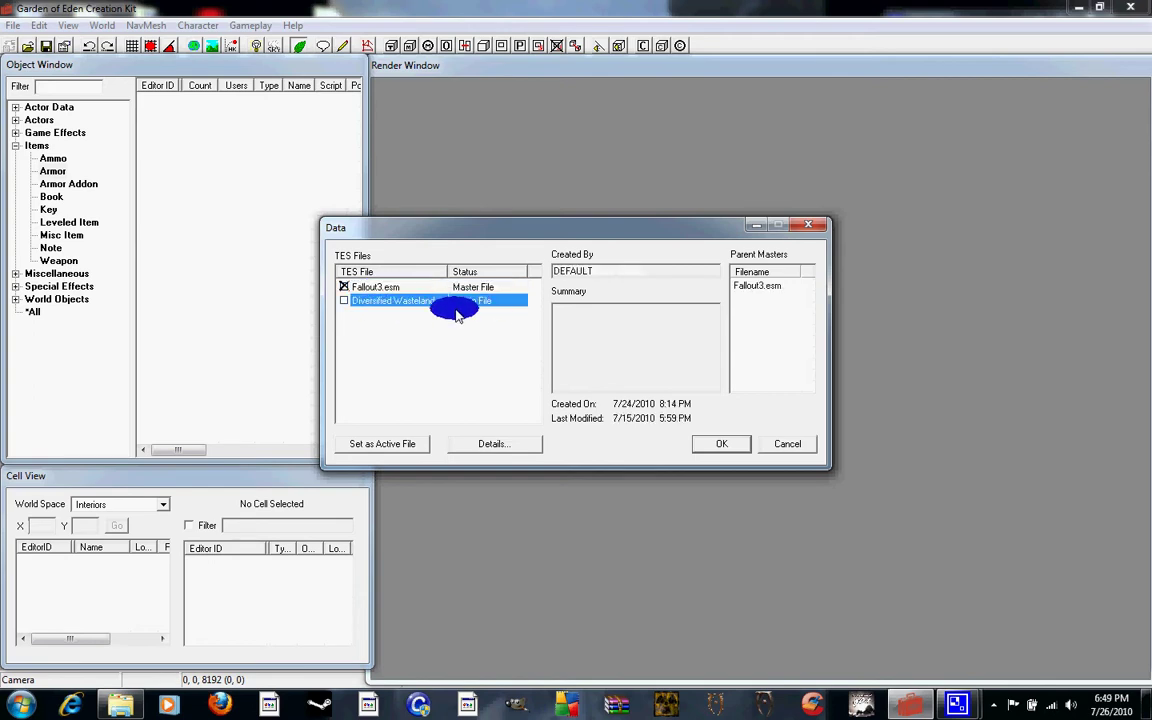
{"action": "left_click", "coordinate": [392, 446]}
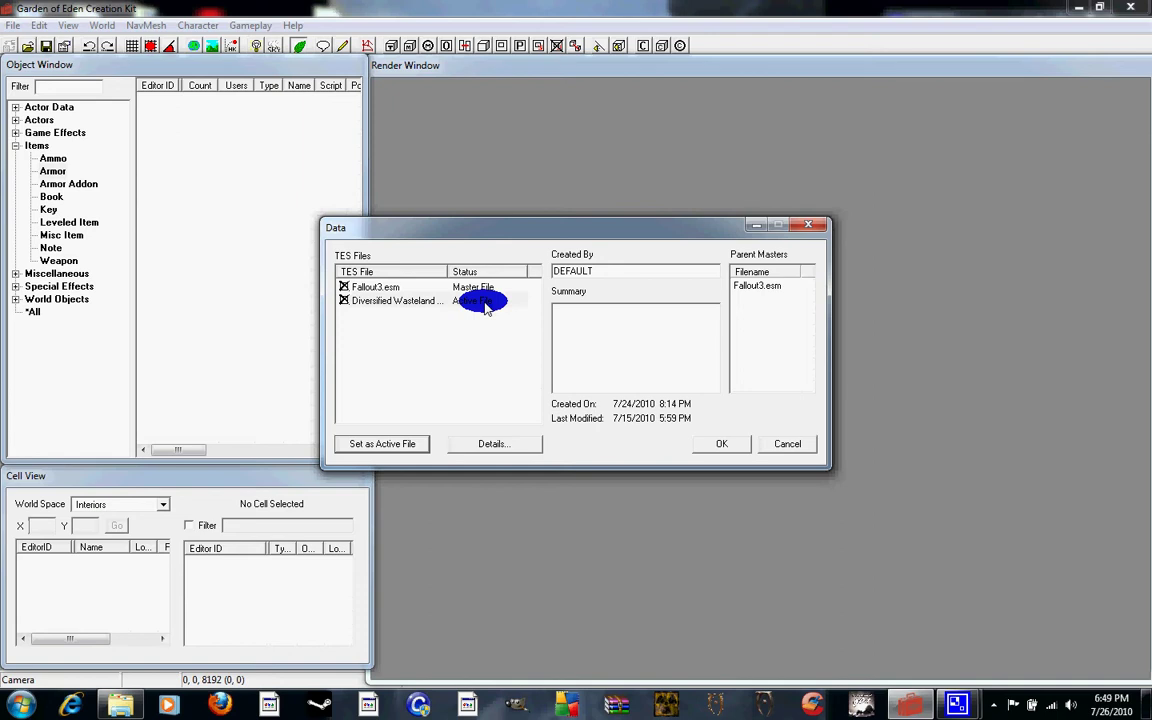
{"action": "left_click", "coordinate": [417, 444]}
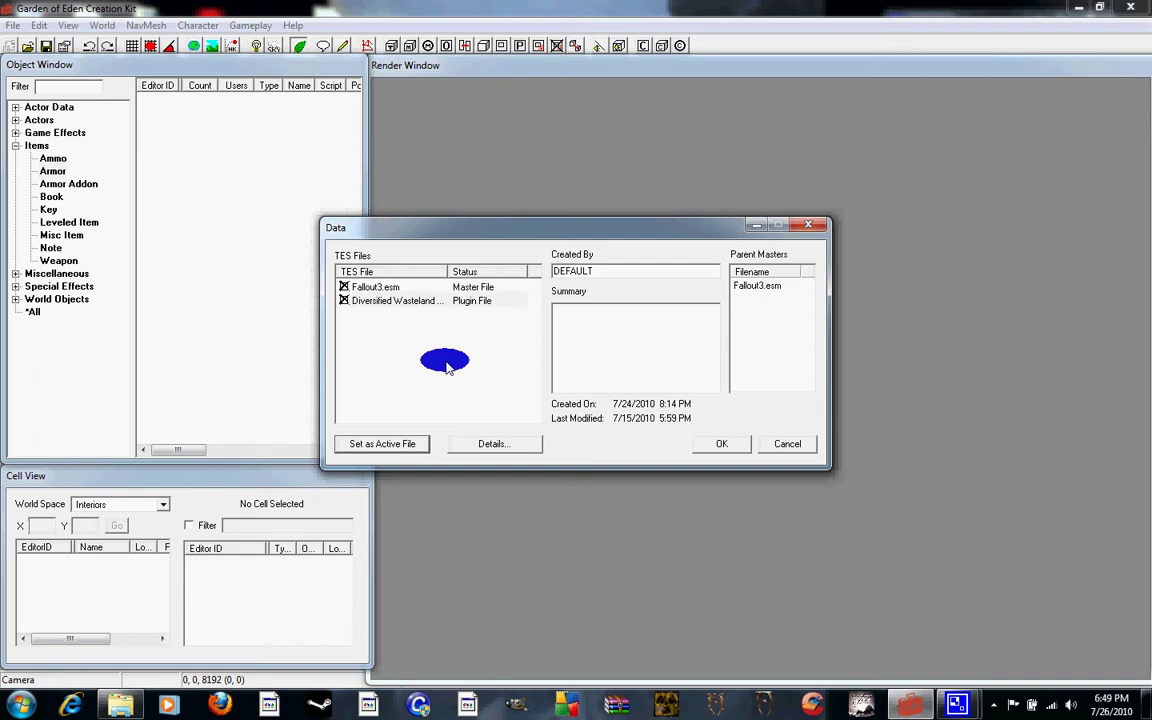
{"action": "left_click", "coordinate": [712, 445]}
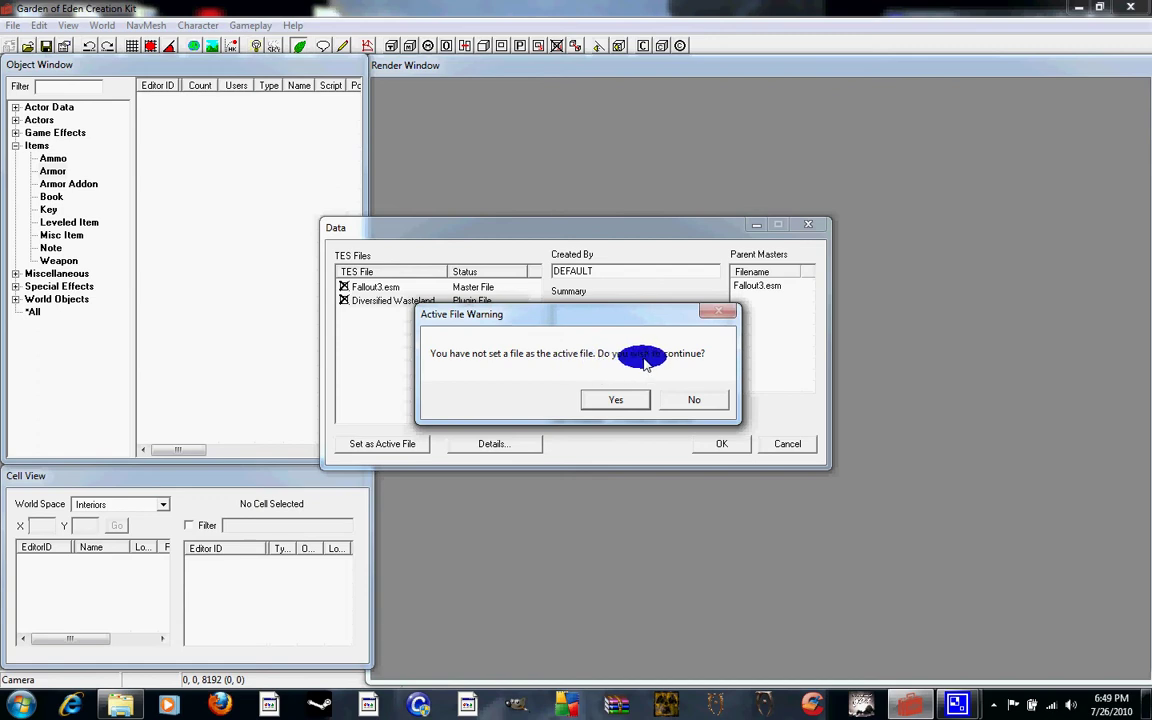
{"action": "left_click", "coordinate": [607, 395]}
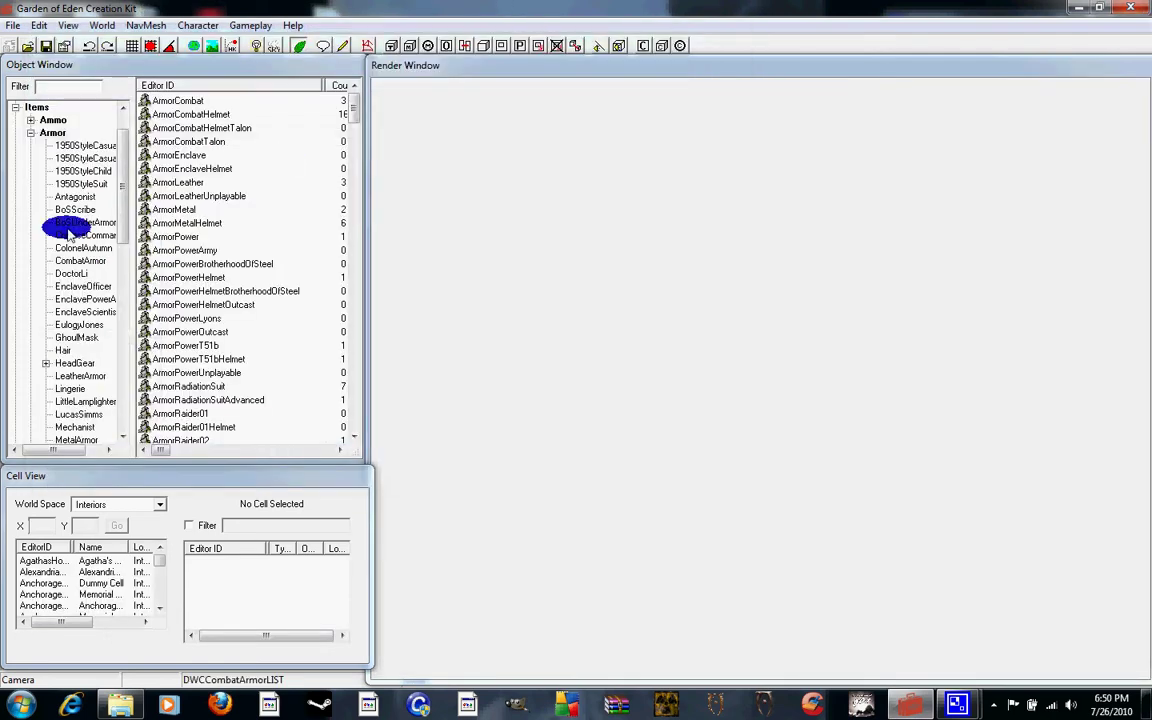
- Collapse Armor and Items, expand Miscellaneous, and list all Texture Set records
{"action": "left_click", "coordinate": [31, 132]}
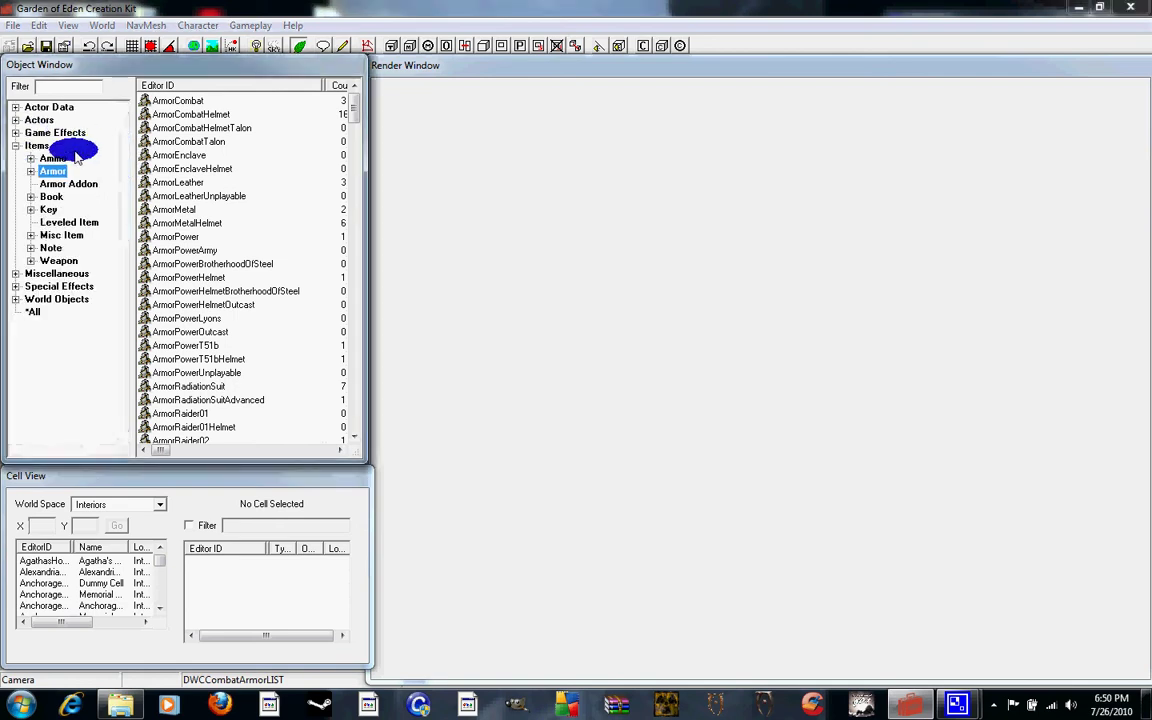
{"action": "left_click", "coordinate": [15, 146]}
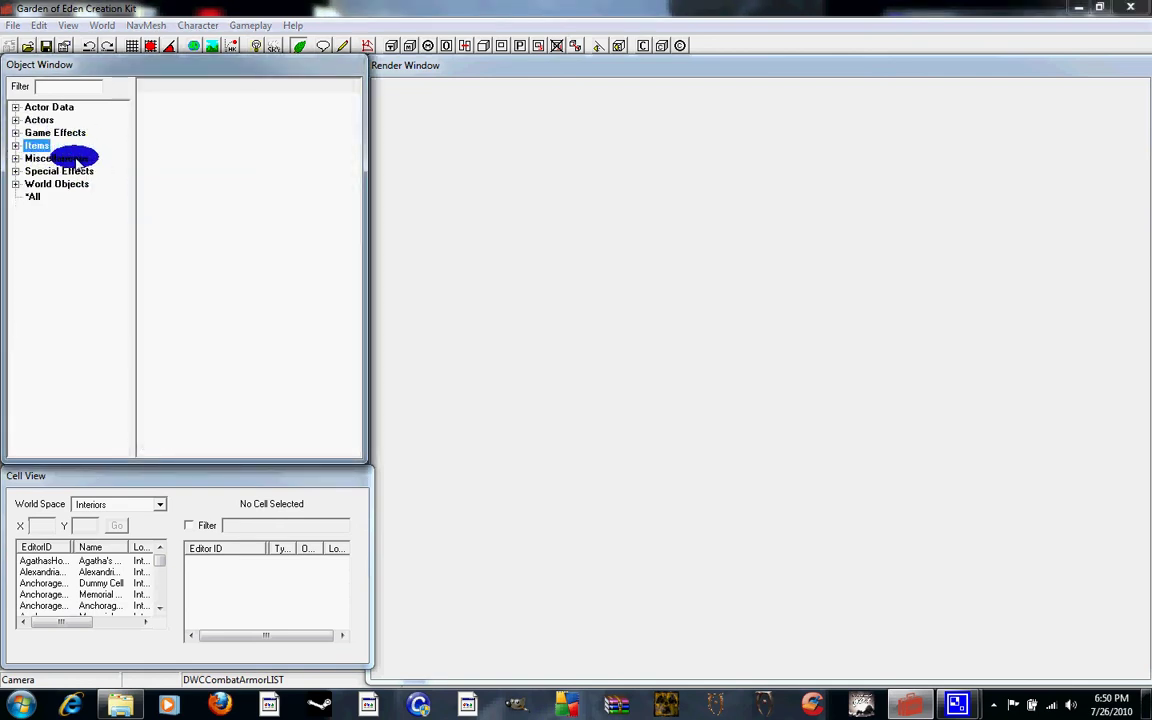
{"action": "left_click", "coordinate": [15, 158]}
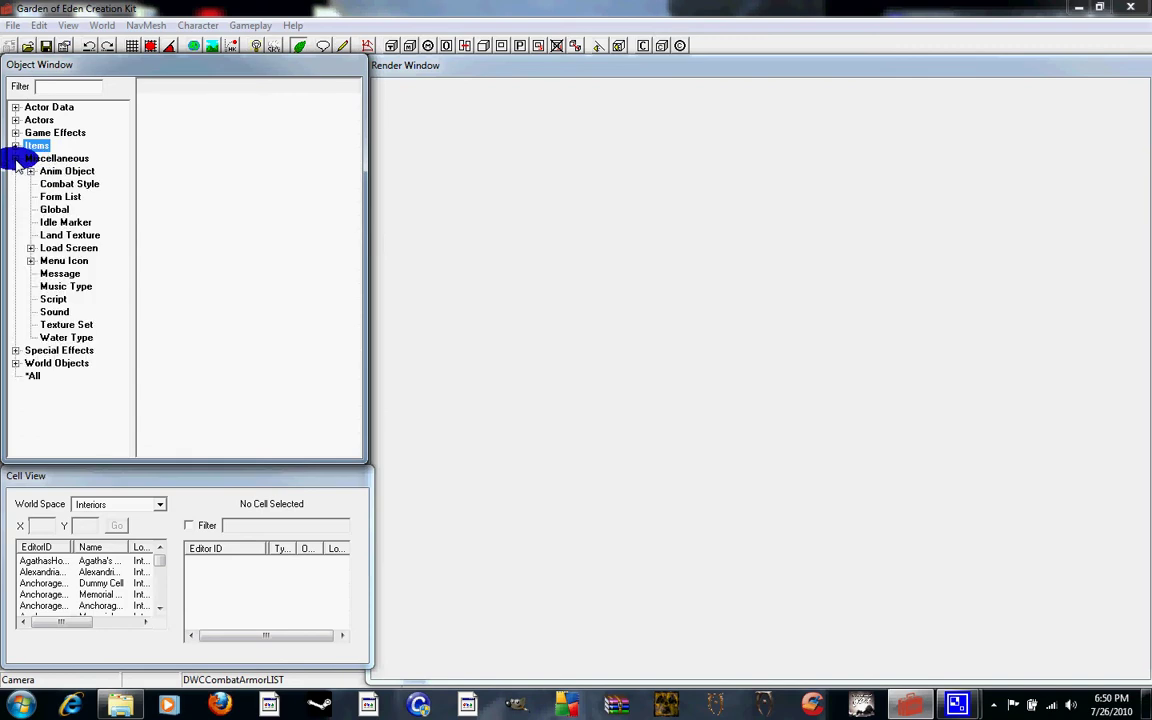
{"action": "left_click", "coordinate": [57, 325]}
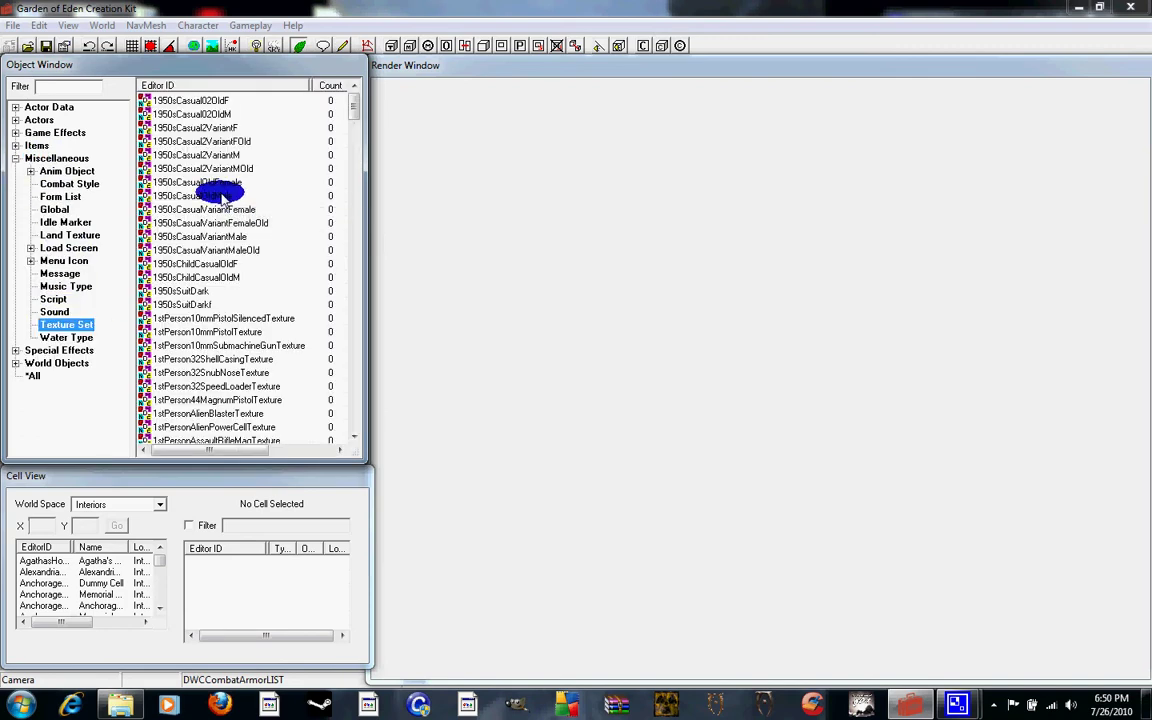
{"action": "scroll", "coordinate": [220, 190], "scroll_direction": "down", "scroll_amount": 12}
{"action": "left_click", "coordinate": [220, 196]}
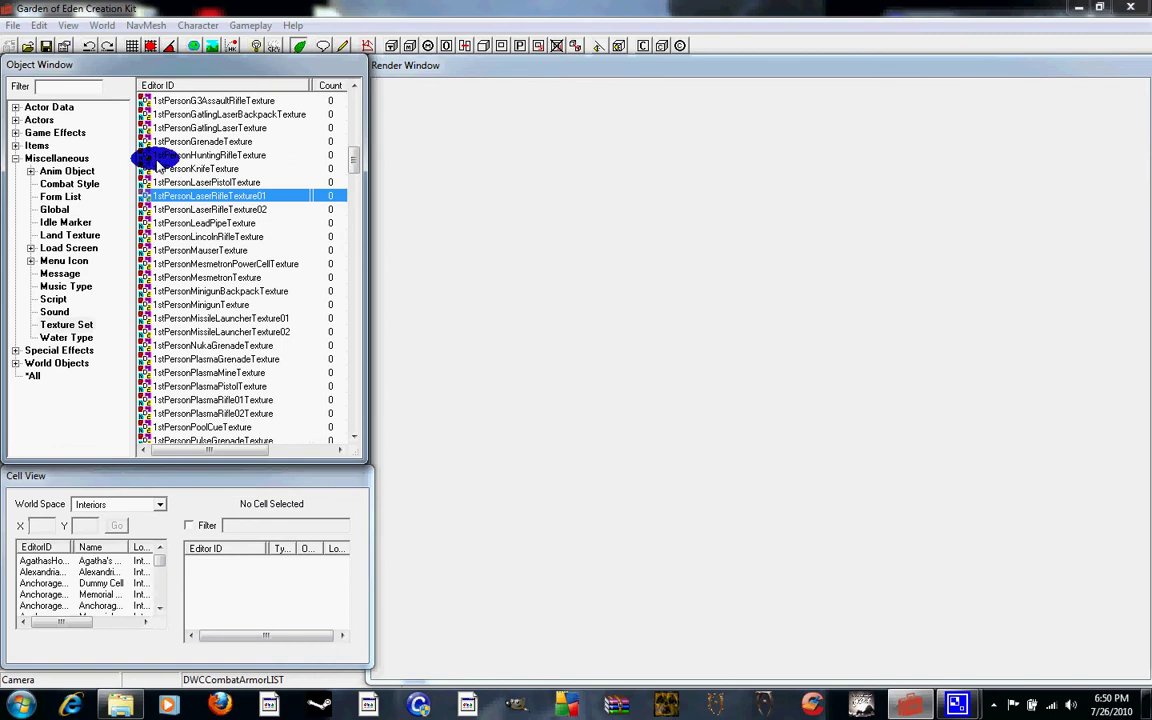
{"action": "scroll", "coordinate": [155, 160], "scroll_direction": "down", "scroll_amount": 8}
- Filter the Object Window by 'dwc' and select DWCAmericanIssueCombatArmorM
{"action": "left_click", "coordinate": [90, 88]}
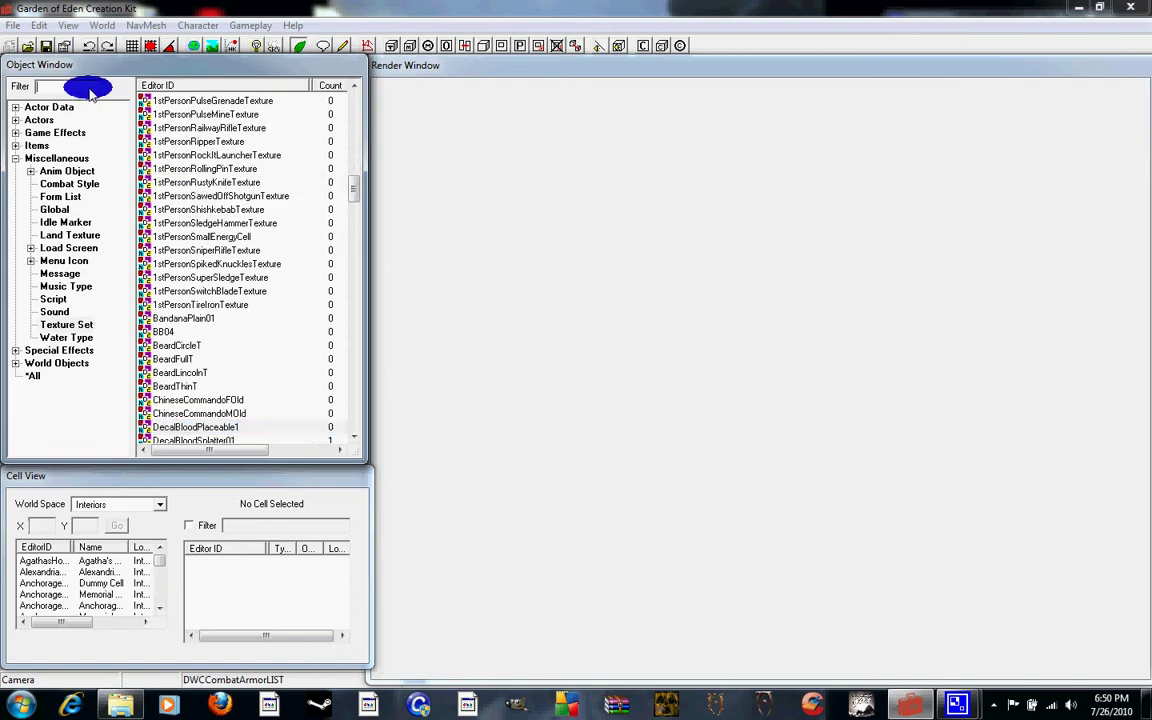
{"action": "type", "text": "dwc"}
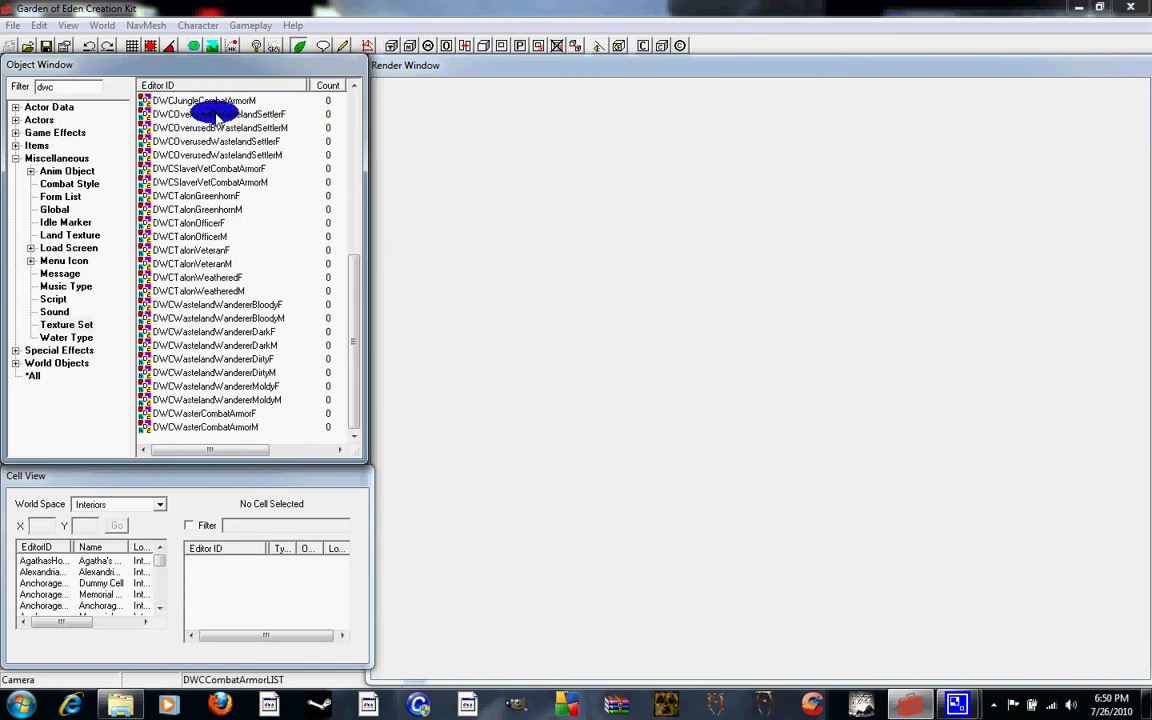
{"action": "left_click", "coordinate": [243, 141]}
{"action": "scroll", "coordinate": [243, 141], "scroll_direction": "up", "scroll_amount": 1}
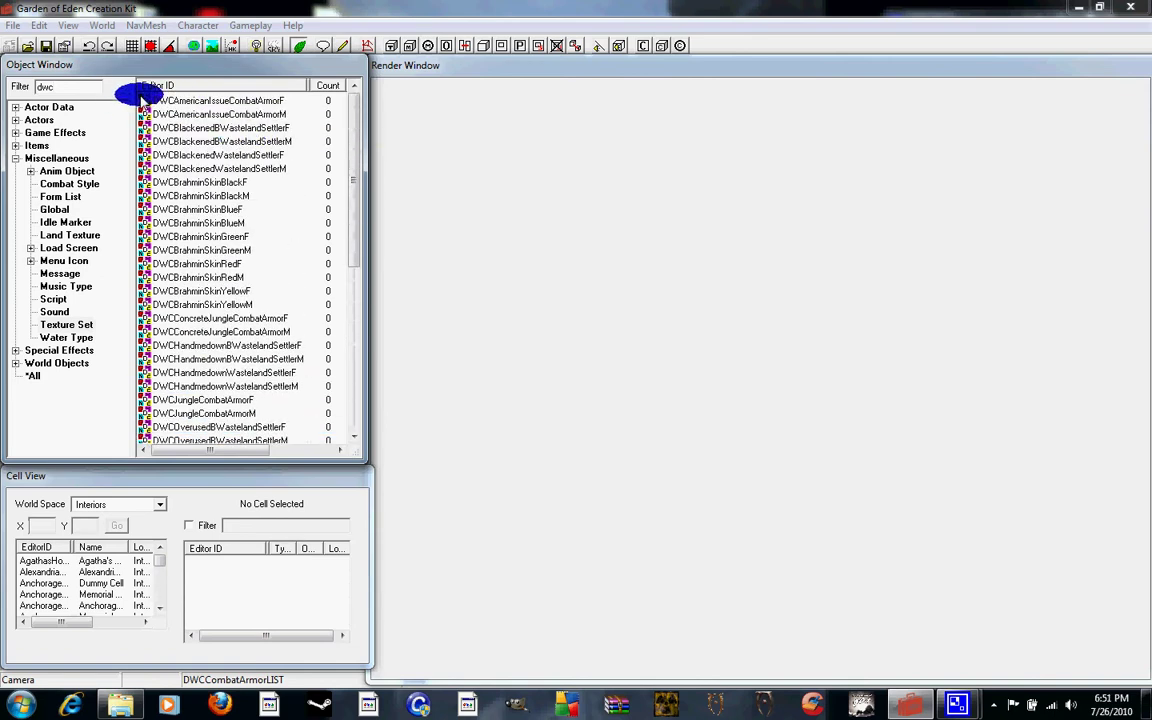
{"action": "left_click", "coordinate": [250, 115]}
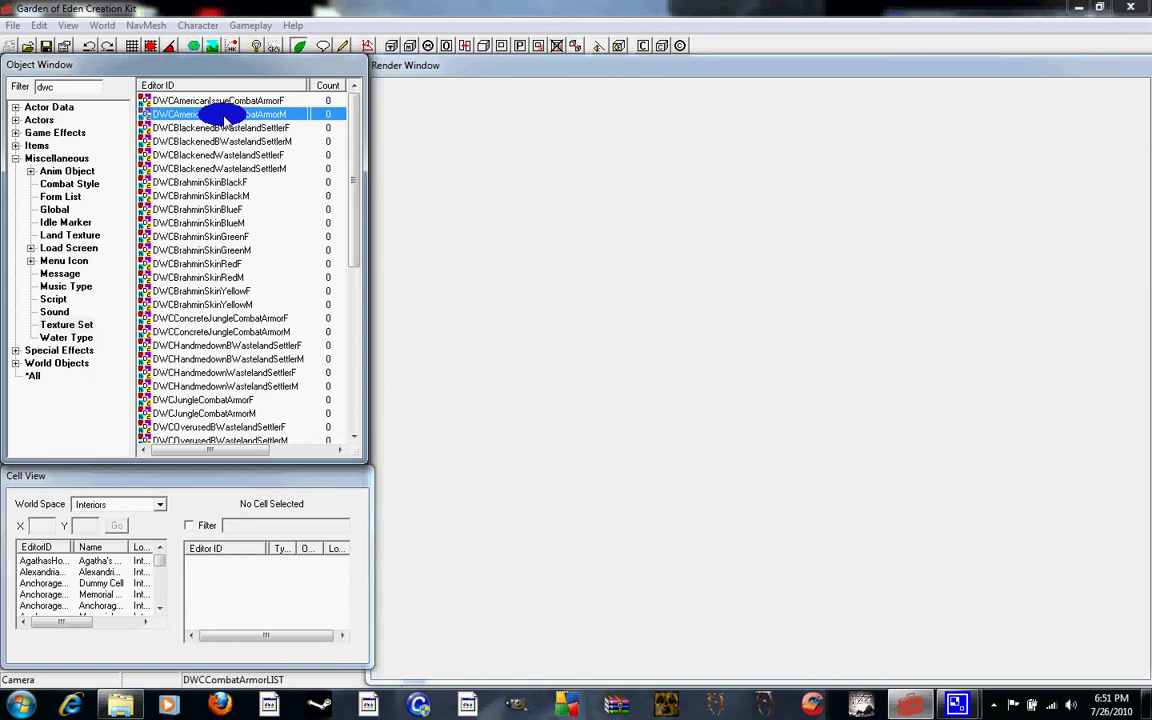
- Open DWCAmericanIssueCombatArmorM and rename its ID to DWCRaiderMetalArmorM
{"action": "double_click", "coordinate": [228, 114]}
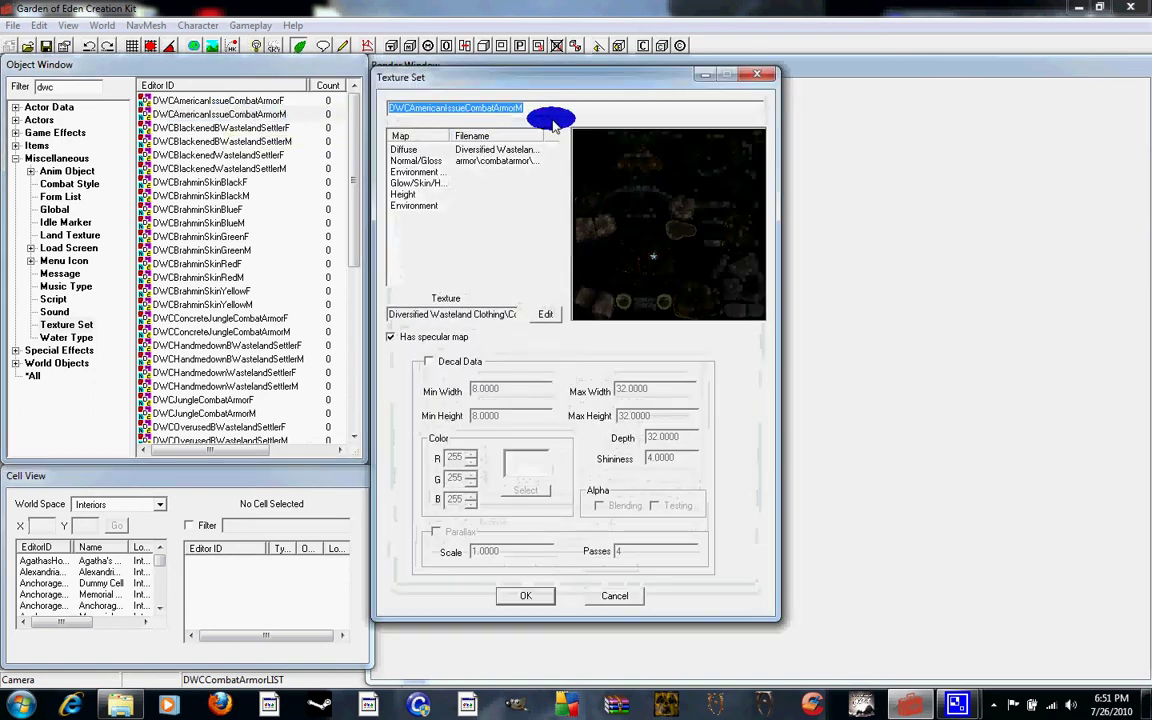
{"action": "left_click", "coordinate": [487, 110]}
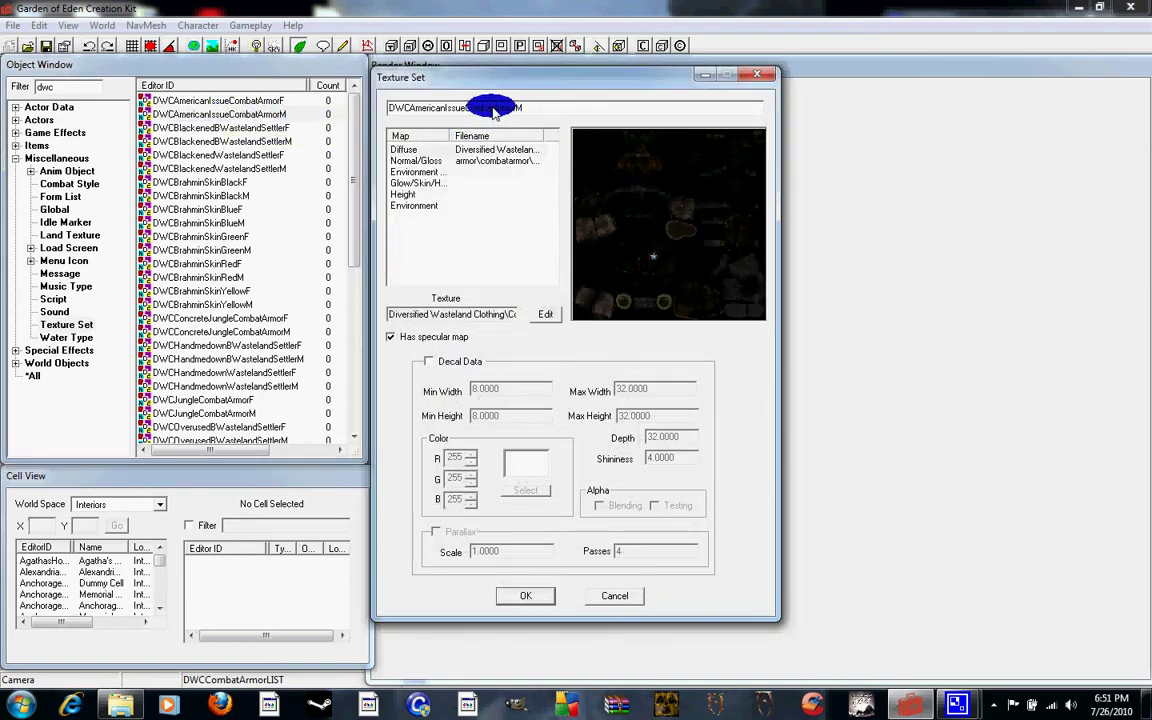
{"action": "left_click_drag", "start_coordinate": [476, 113], "coordinate": [411, 115]}
{"action": "type", "text": "DWCLe"}
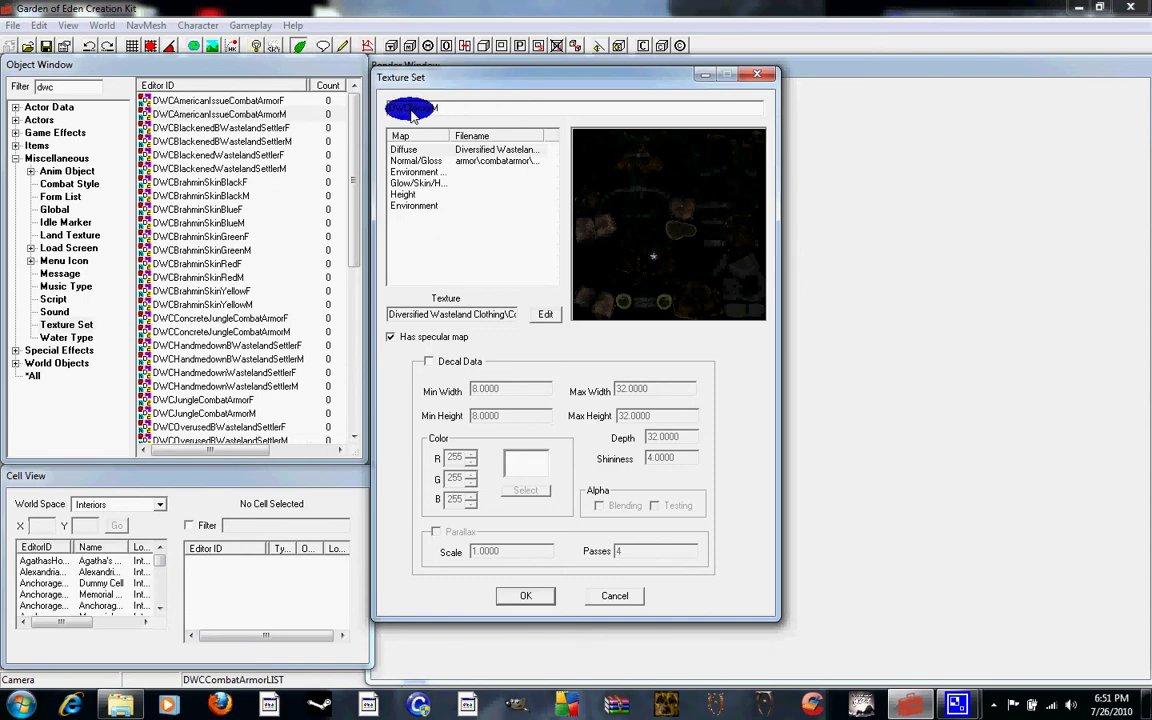
{"action": "type", "text": "ath"}
{"action": "key", "text": "BackSpace"}
{"action": "type", "text": "MetalArmorM"}
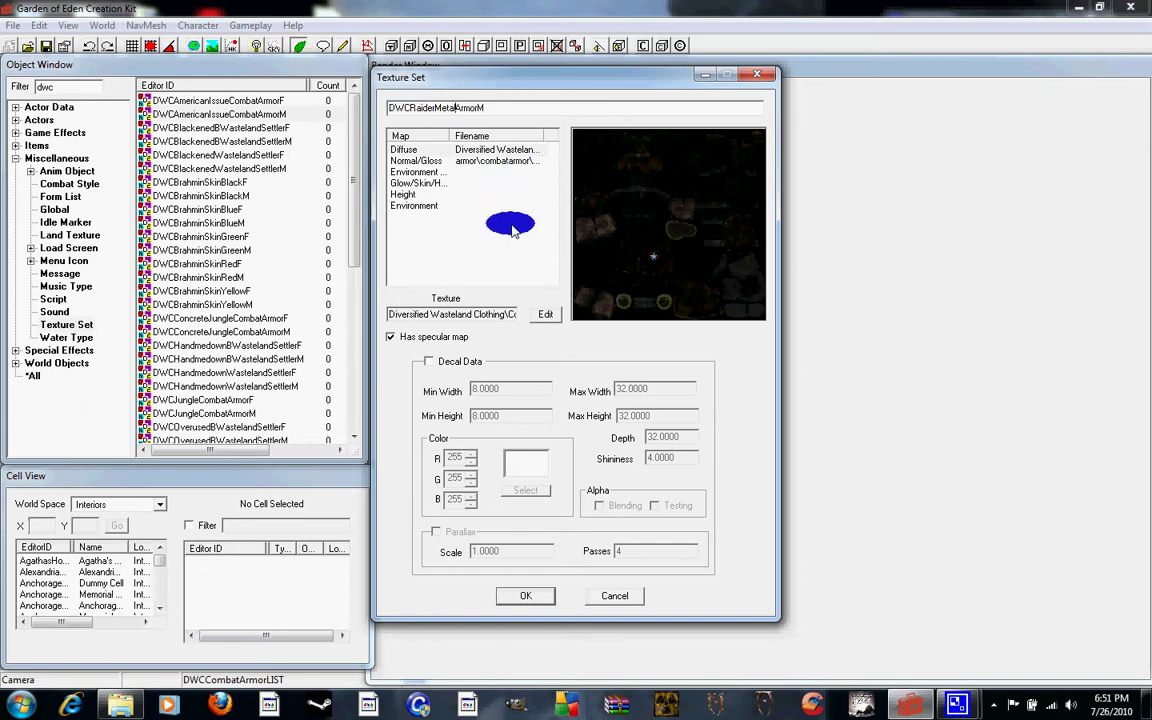
- Set the Diffuse map to the Metal Armor\M armor_d texture, then select the Normal/Gloss entry
{"action": "left_click", "coordinate": [460, 149]}
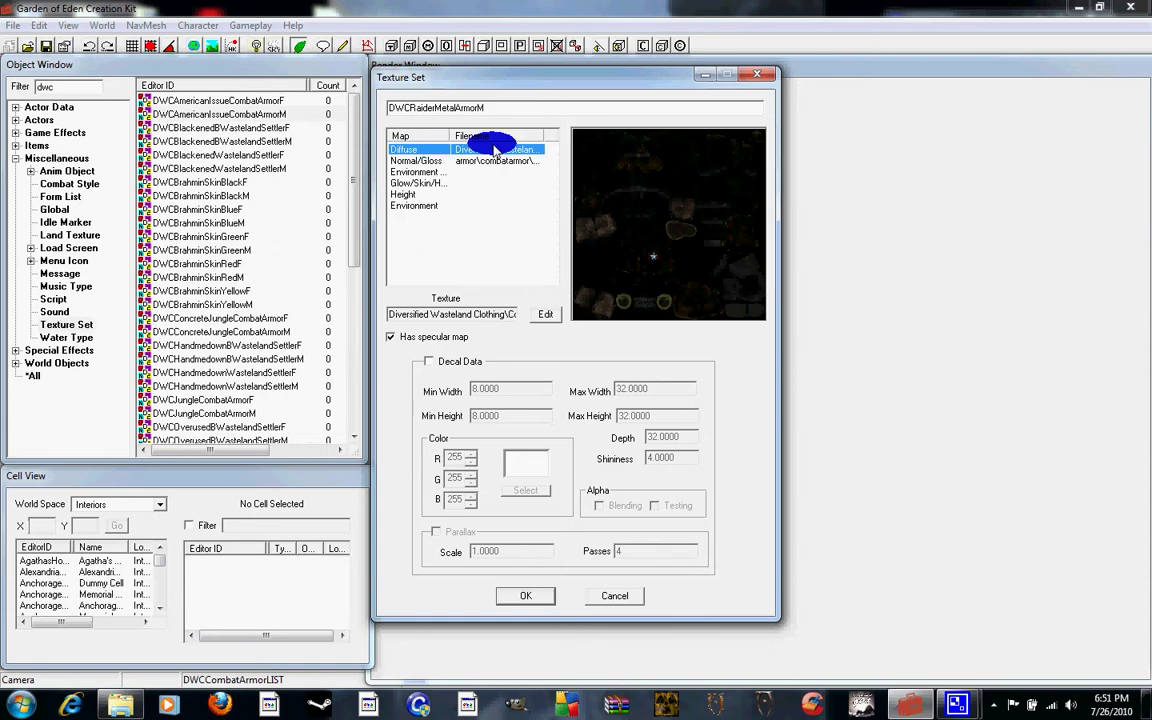
{"action": "left_click", "coordinate": [548, 315]}
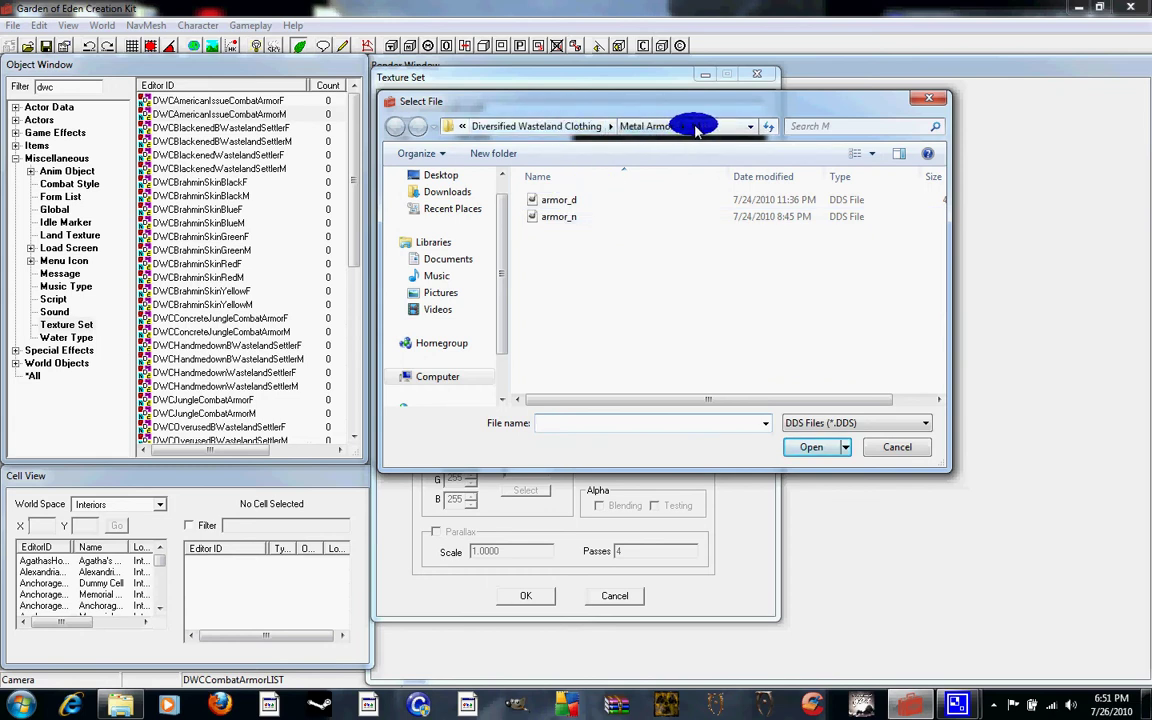
{"action": "double_click", "coordinate": [560, 200]}
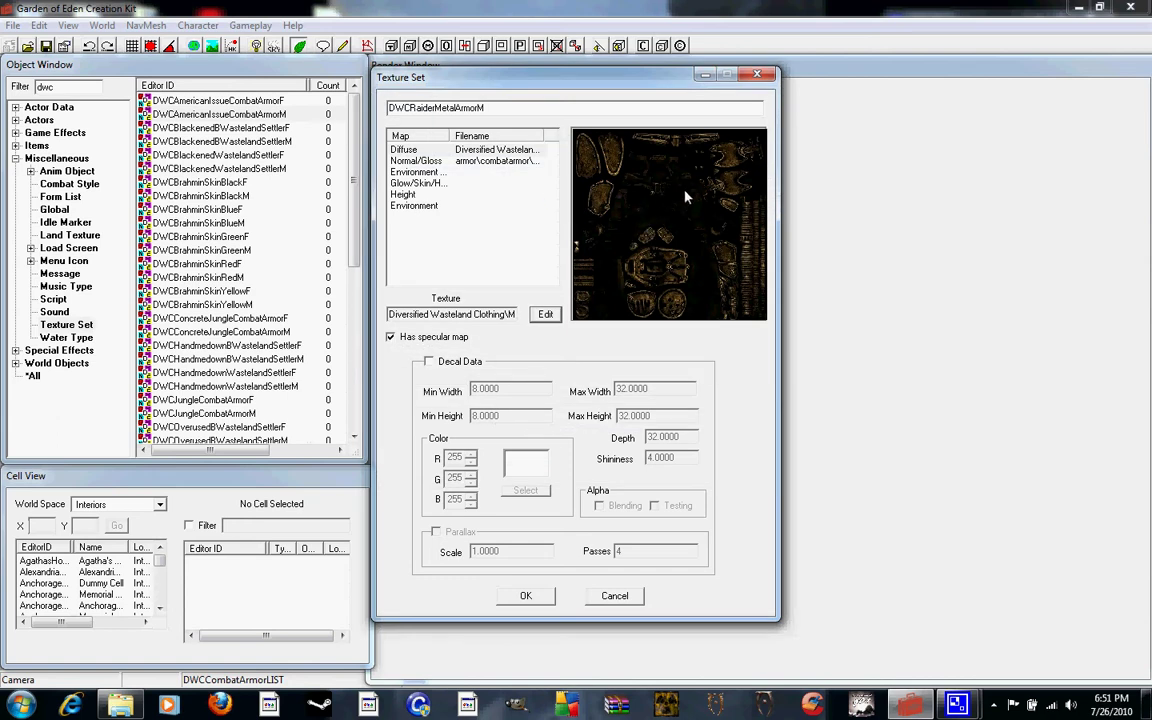
{"action": "left_click", "coordinate": [505, 162]}
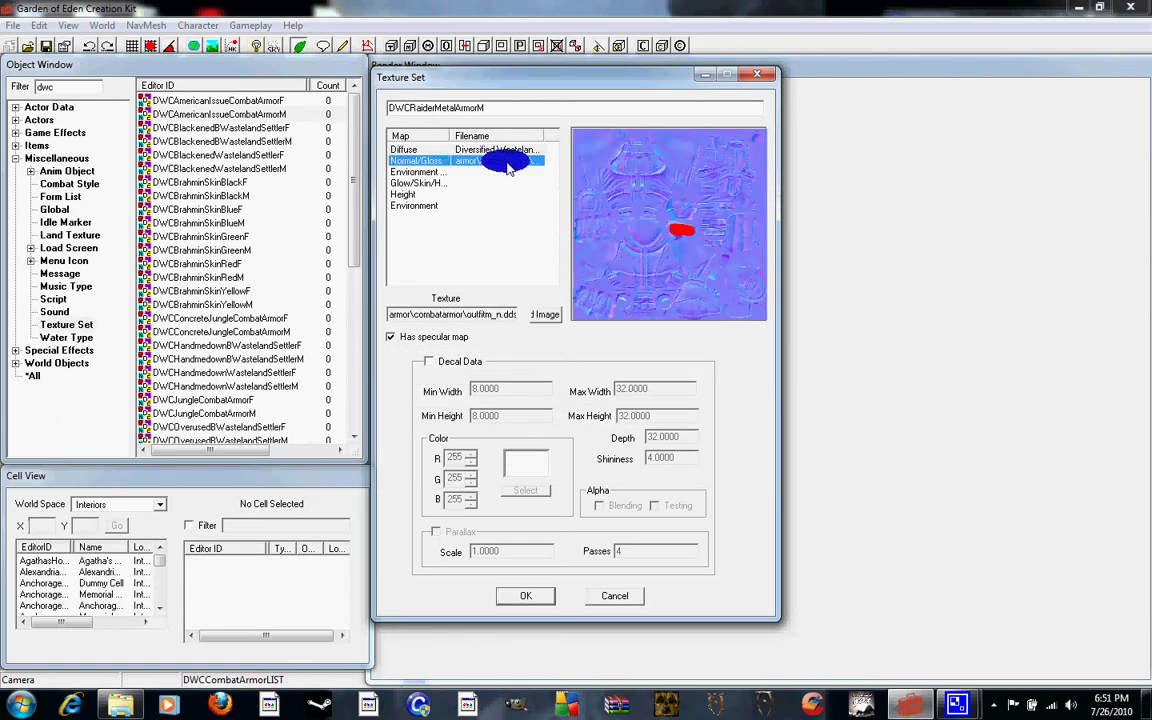
- Set the Normal/Gloss map to armor_n and check the texture previews
{"action": "left_click", "coordinate": [548, 316]}
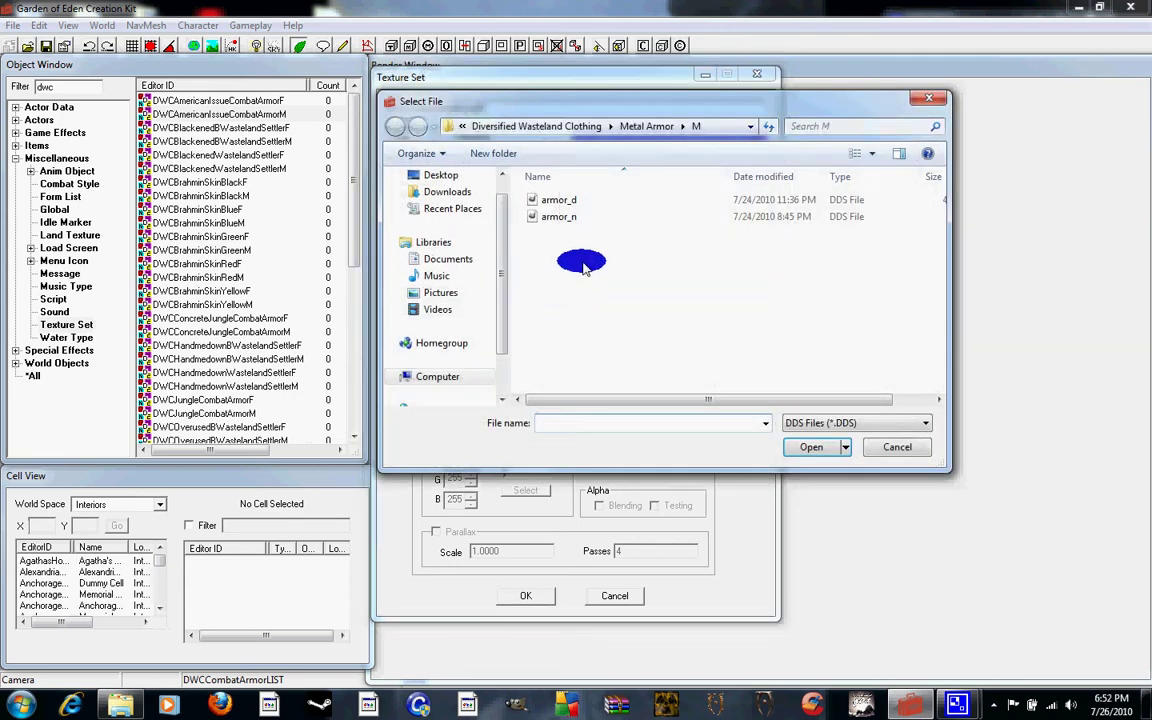
{"action": "left_click", "coordinate": [531, 219]}
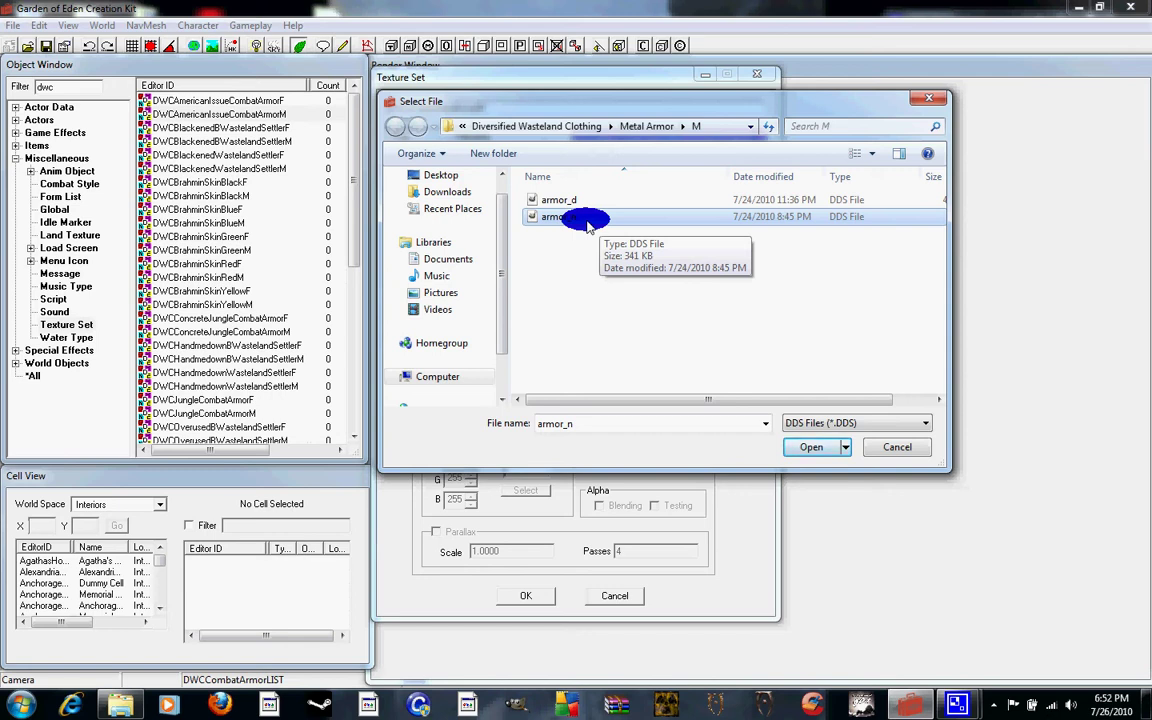
{"action": "double_click", "coordinate": [587, 220]}
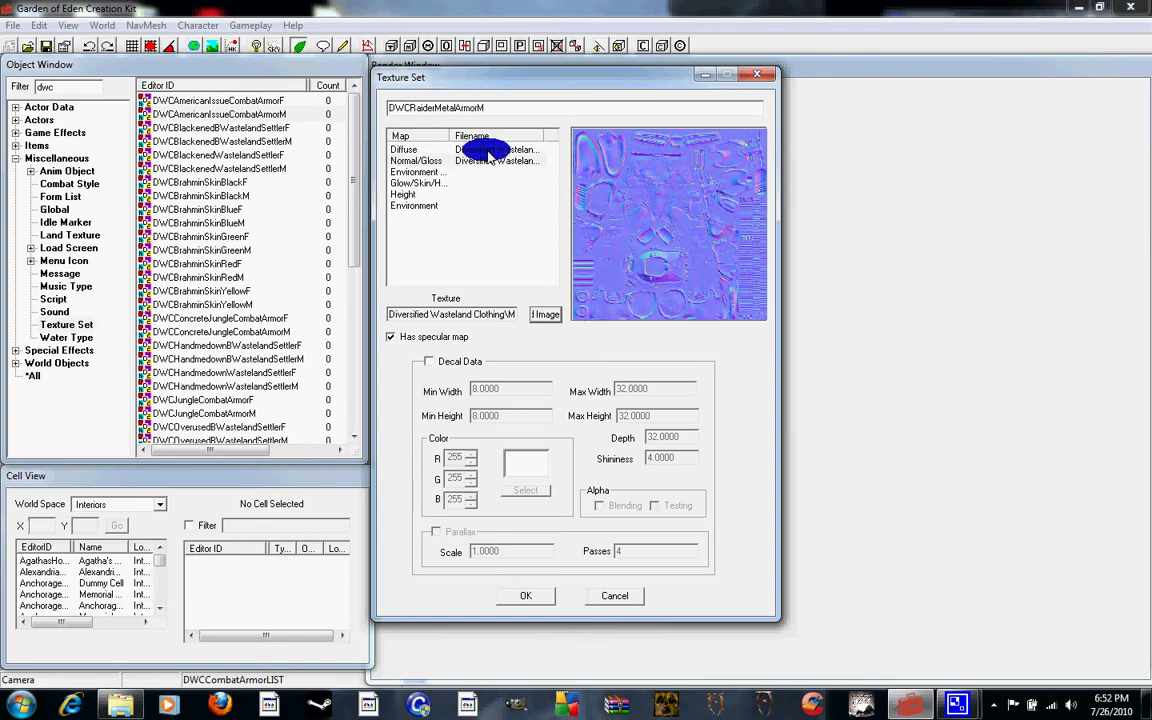
{"action": "left_click", "coordinate": [490, 150]}
{"action": "left_click", "coordinate": [490, 159]}
{"action": "left_click", "coordinate": [491, 150]}
{"action": "left_click", "coordinate": [488, 160]}
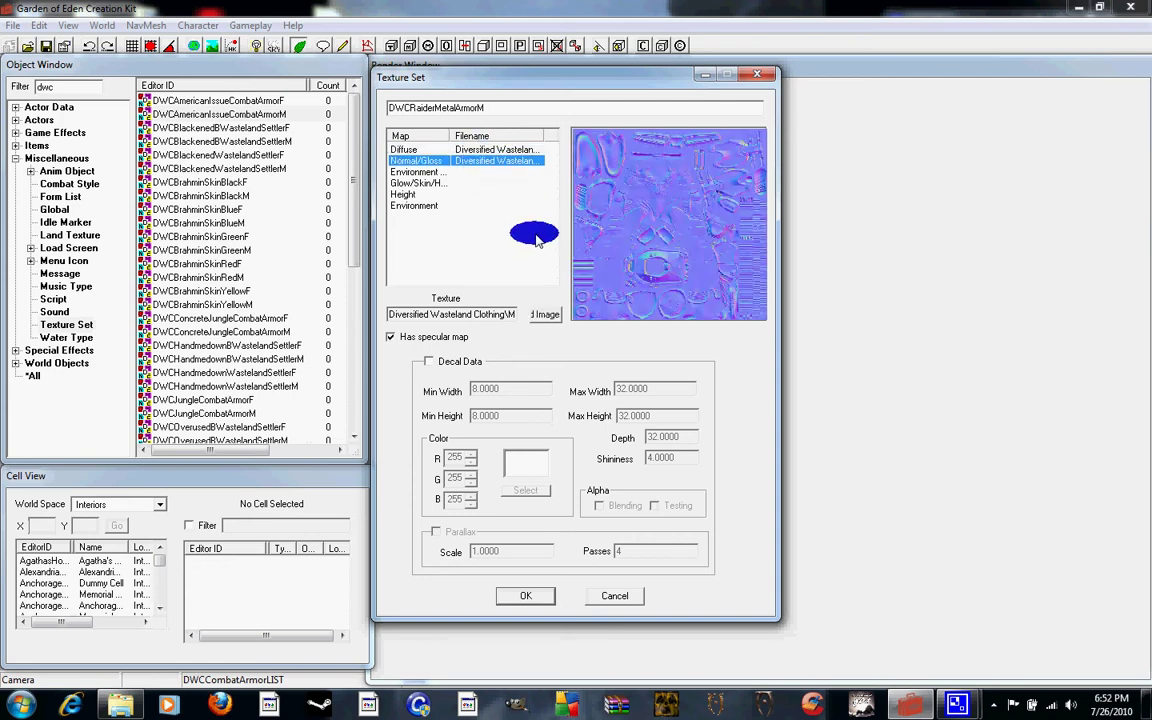
- Save DWCRaiderMetalArmorM as a new texture set, locate it, and collapse Miscellaneous
{"action": "left_click", "coordinate": [516, 598]}
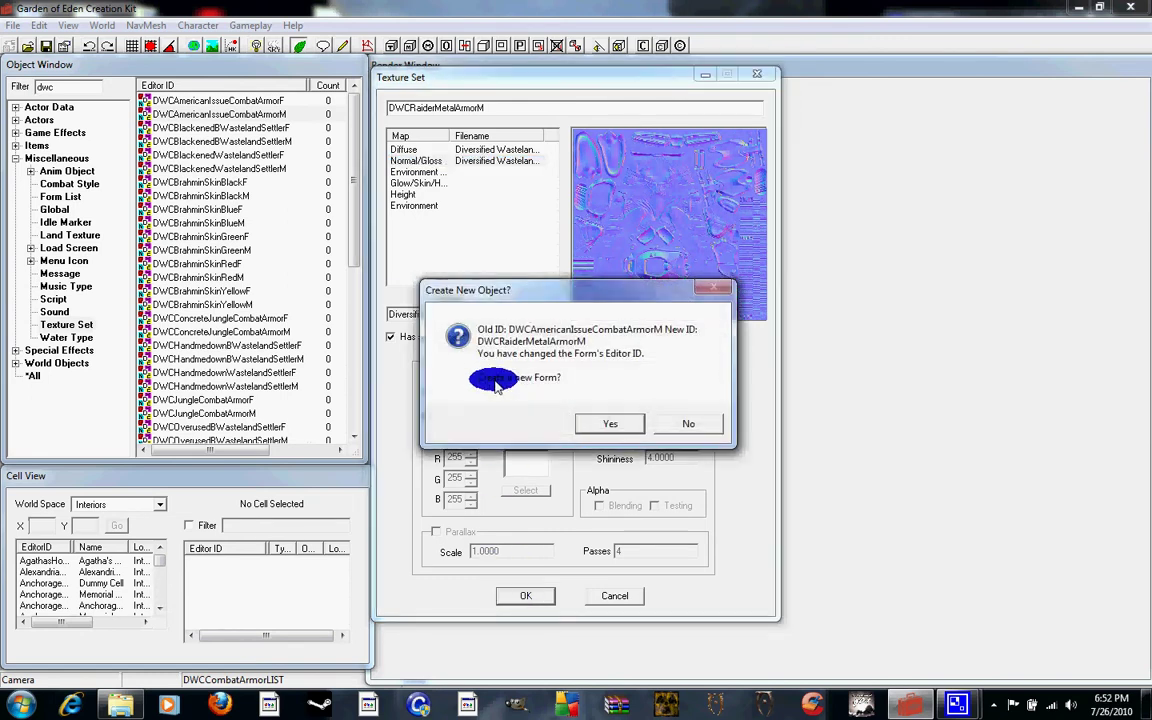
{"action": "left_click", "coordinate": [591, 426]}
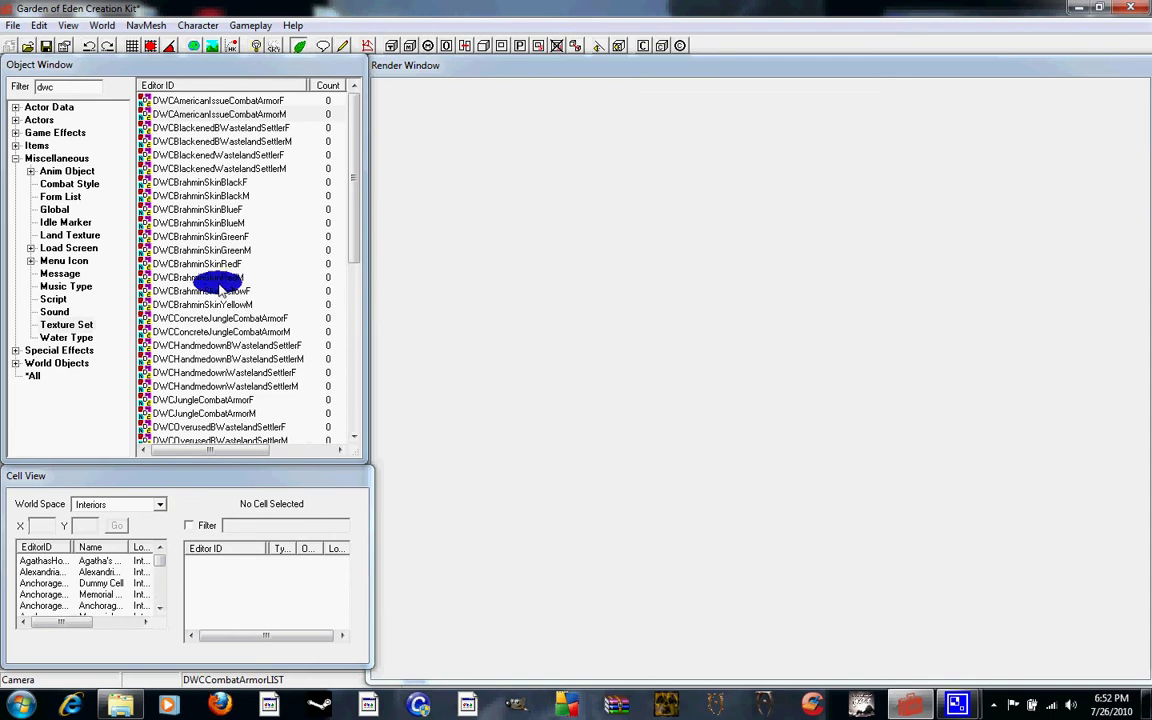
{"action": "left_click_drag", "start_coordinate": [337, 192], "coordinate": [337, 252]}
{"action": "left_click", "coordinate": [229, 345]}
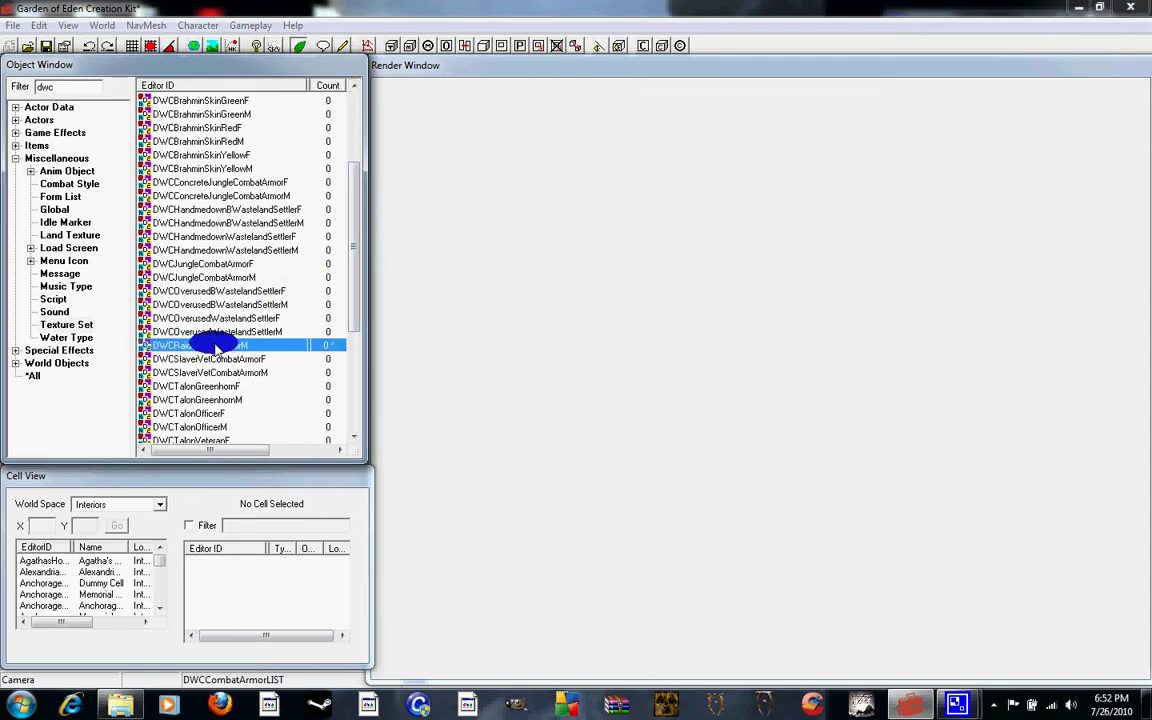
{"action": "left_click", "coordinate": [16, 158]}
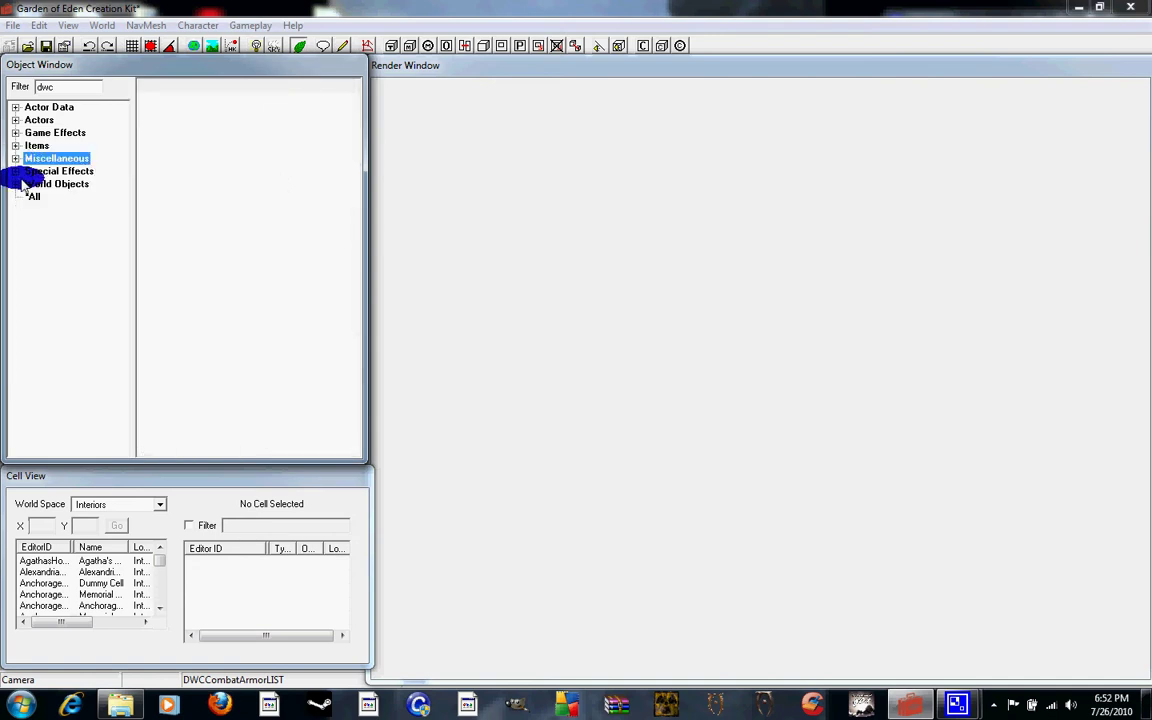
{"action": "double_click", "coordinate": [66, 88]}
- Clear the filter and open the ArmorMetal record under Items > Armor > MetalArmor
{"action": "key", "text": "BackSpace"}
{"action": "left_click", "coordinate": [15, 146]}
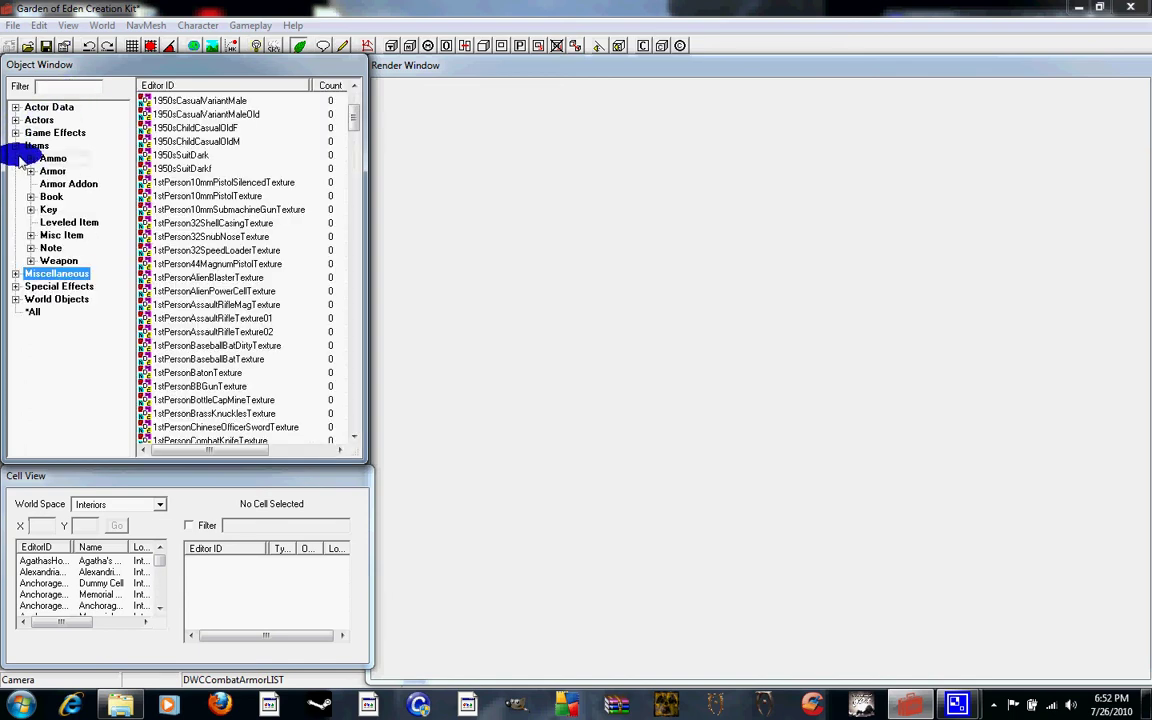
{"action": "left_click", "coordinate": [31, 166]}
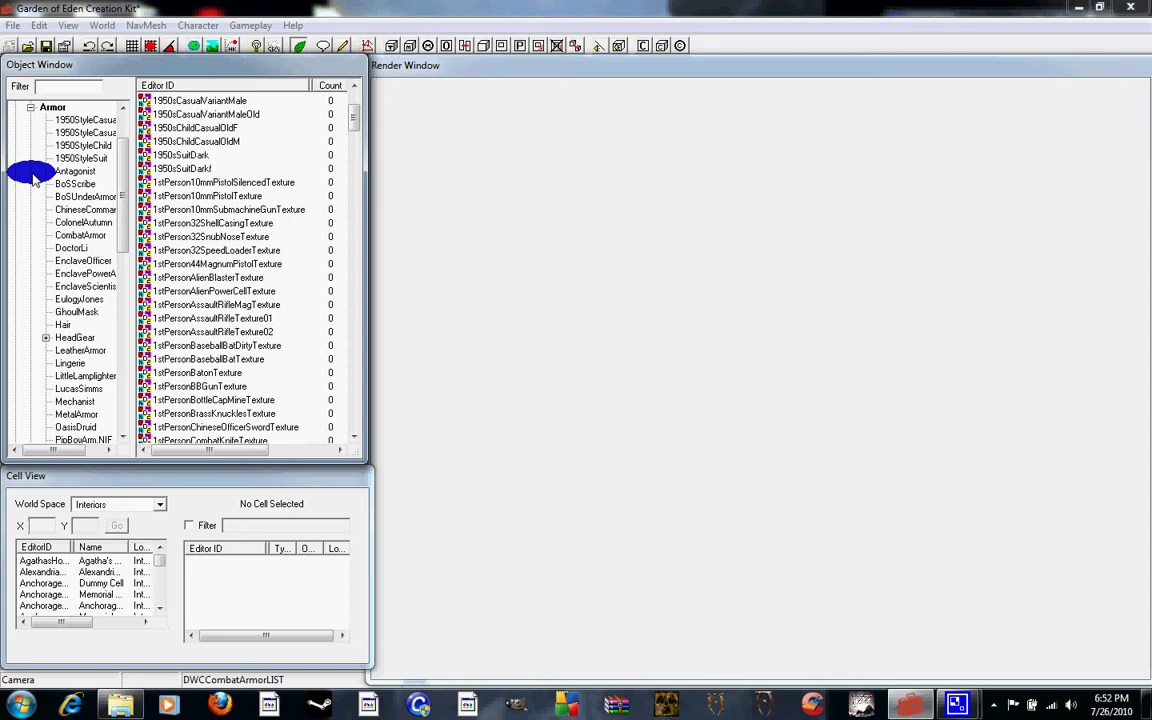
{"action": "scroll", "coordinate": [44, 262], "scroll_direction": "down", "scroll_amount": 2}
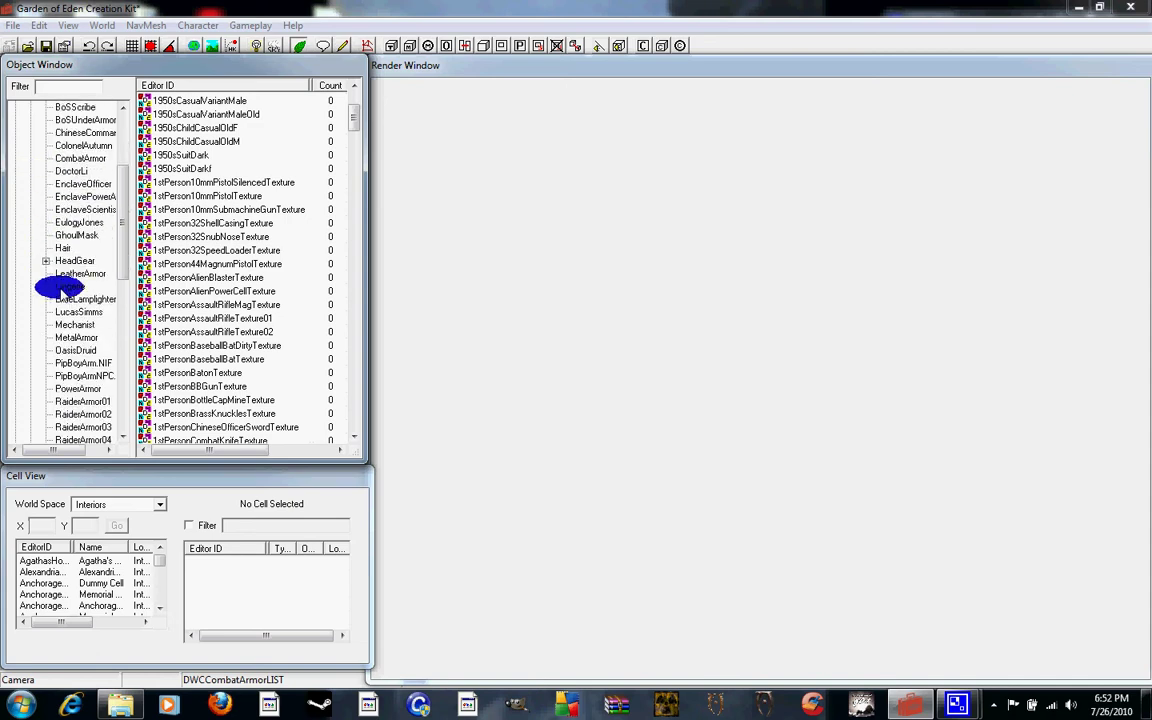
{"action": "left_click", "coordinate": [75, 340]}
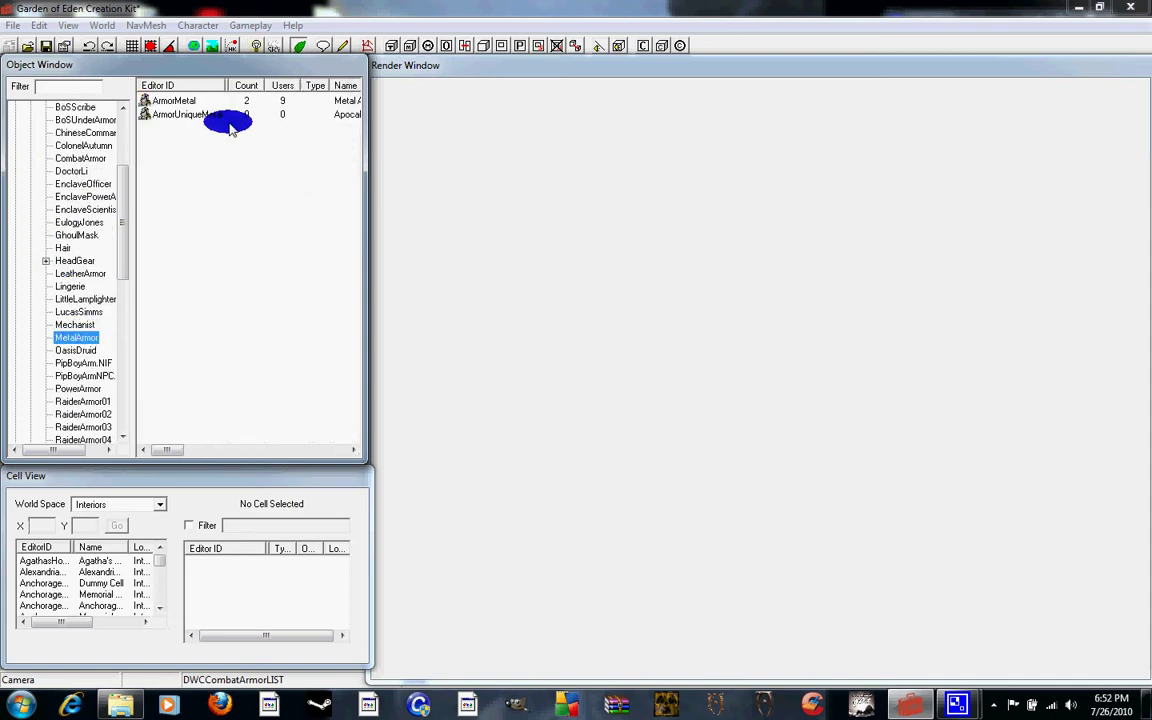
{"action": "double_click", "coordinate": [190, 100]}
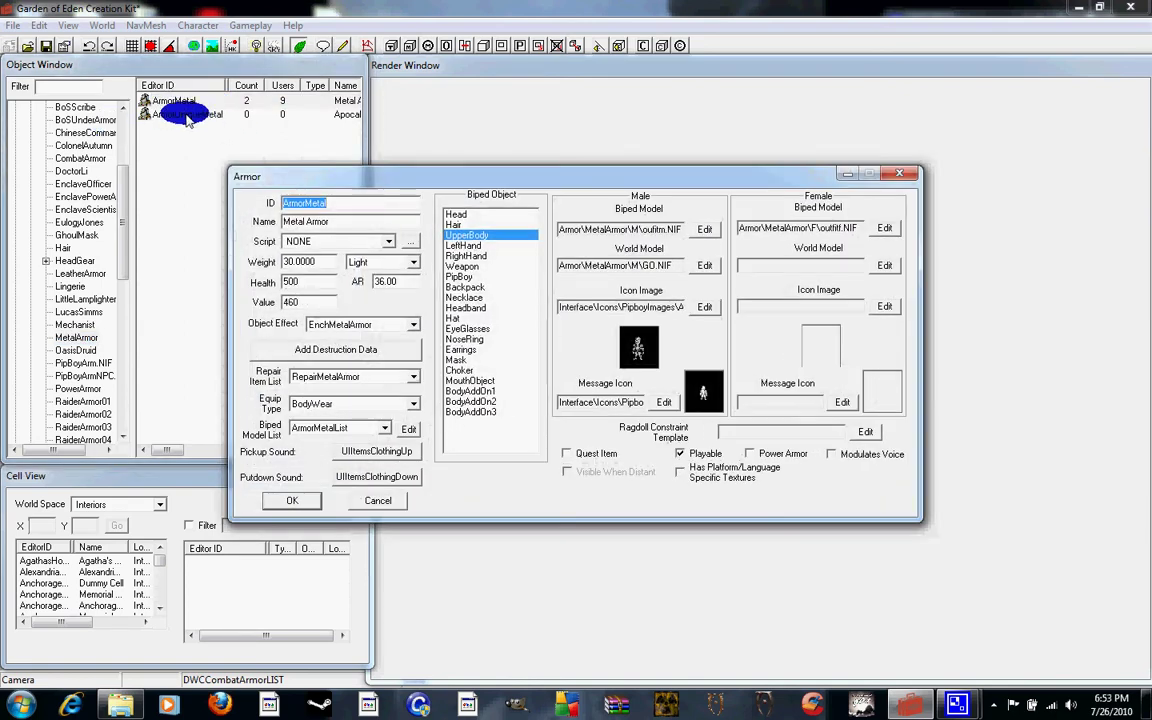
- Change the armor's ID from ArmorMetal to DWCRaiderMetal
{"action": "left_click", "coordinate": [345, 204]}
{"action": "left_click_drag", "start_coordinate": [345, 204], "coordinate": [250, 205]}
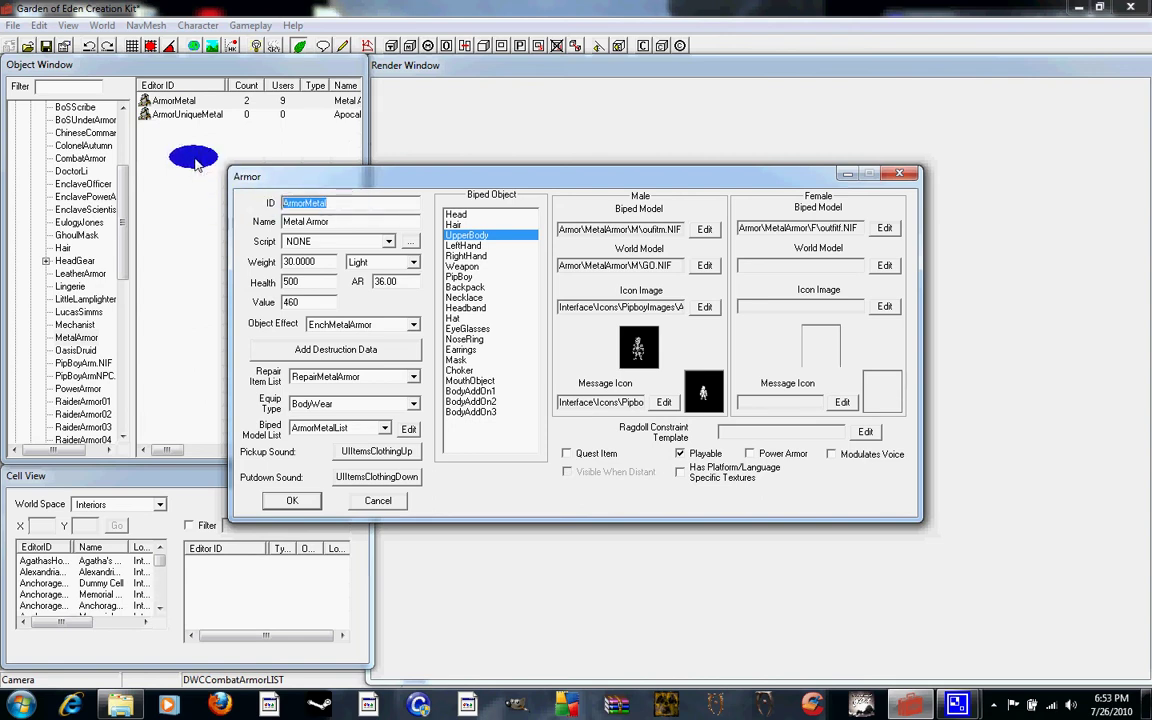
{"action": "type", "text": "DWCRaiderMe"}
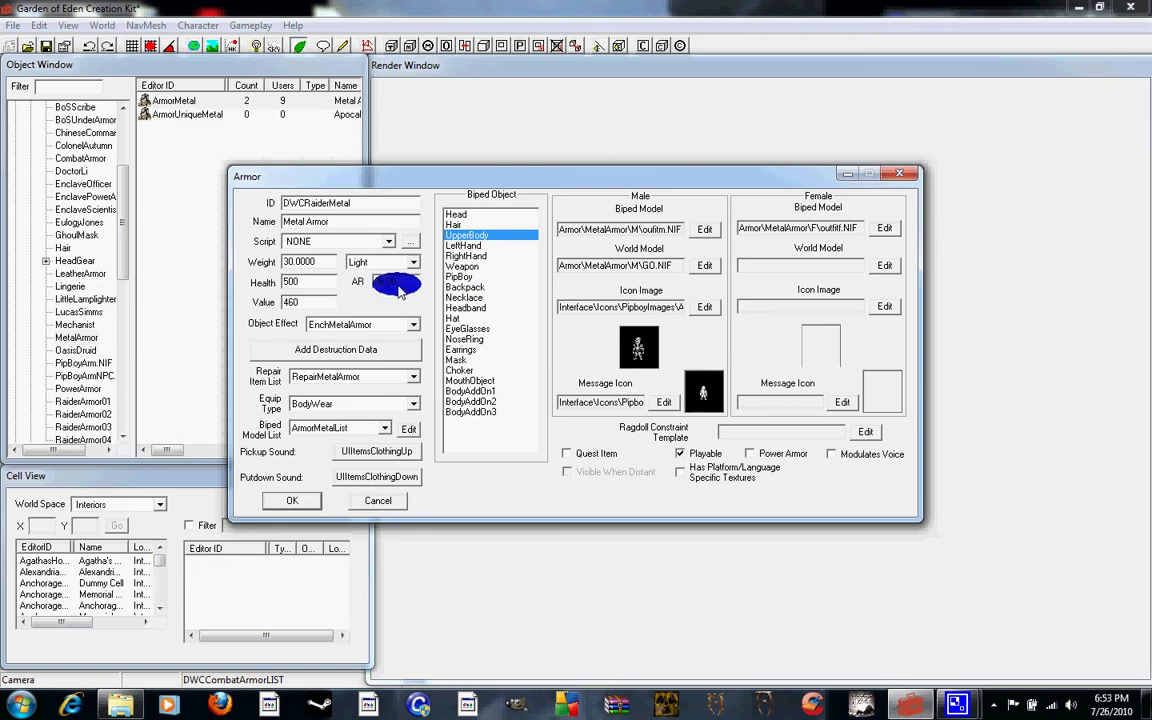
{"action": "left_click", "coordinate": [385, 197]}
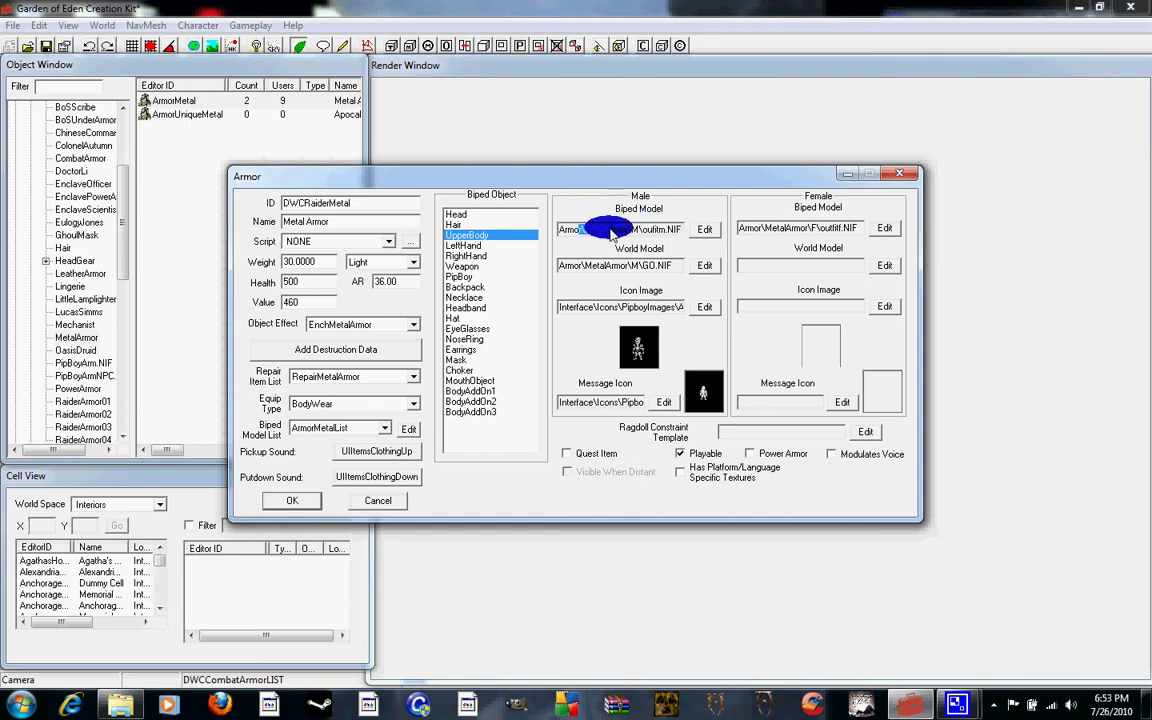
{"action": "left_click_drag", "start_coordinate": [580, 230], "coordinate": [690, 234]}
- Open the male biped model's data and turn the armor preview to face forward
{"action": "left_click", "coordinate": [686, 233]}
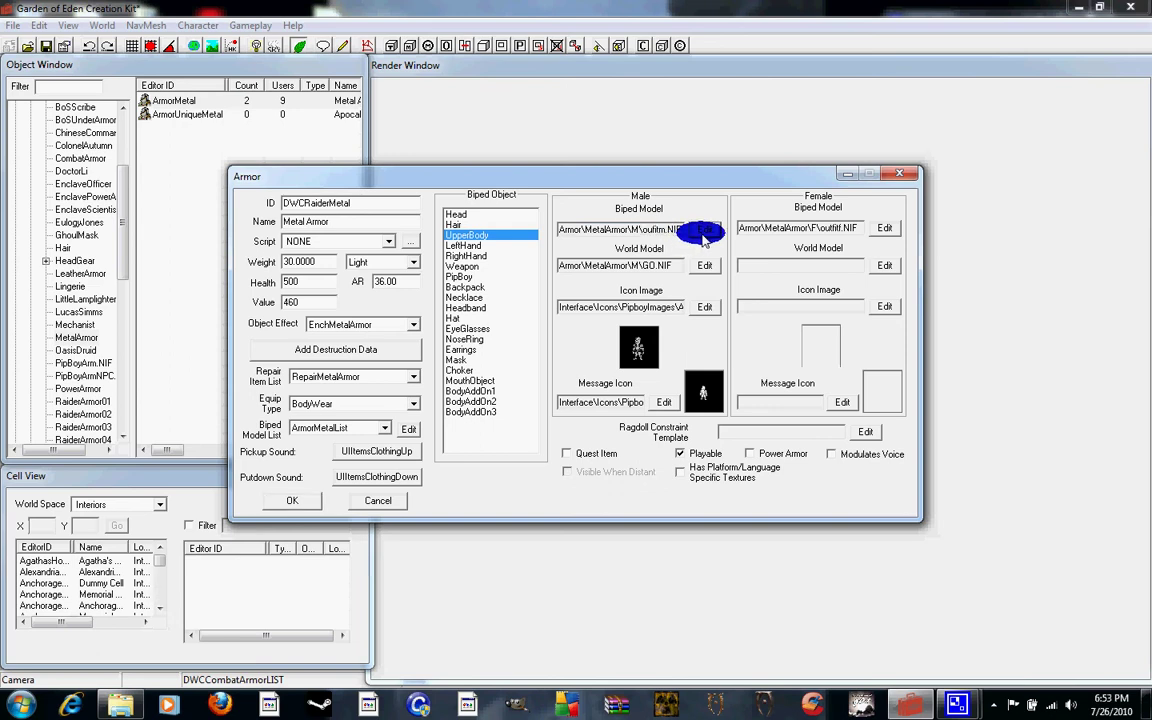
{"action": "left_click", "coordinate": [704, 229]}
{"action": "left_click_drag", "start_coordinate": [570, 330], "coordinate": [690, 335]}
{"action": "scroll", "coordinate": [730, 333], "scroll_direction": "up", "scroll_amount": 3}
{"action": "scroll", "coordinate": [712, 340], "scroll_direction": "down", "scroll_amount": 3}
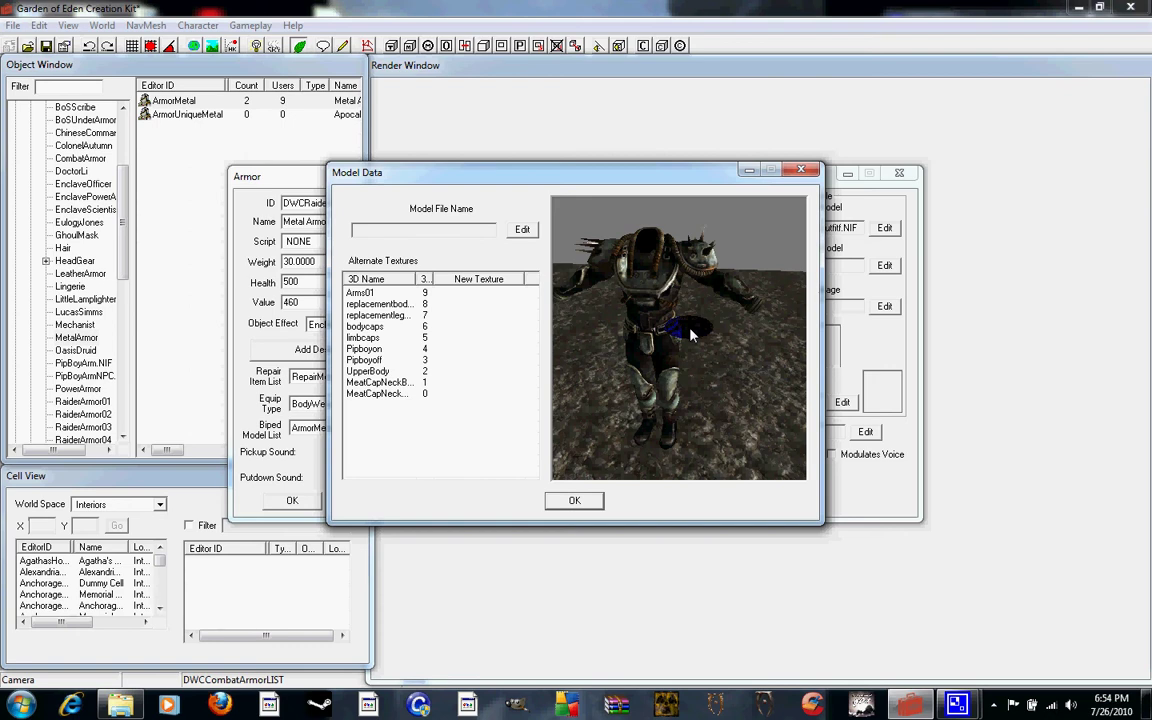
{"action": "left_click_drag", "start_coordinate": [668, 348], "coordinate": [668, 348]}
- Assign DWCRaiderMetalArmorM as the Arms01 part's new texture
{"action": "left_click", "coordinate": [463, 290]}
{"action": "left_click", "coordinate": [466, 292]}
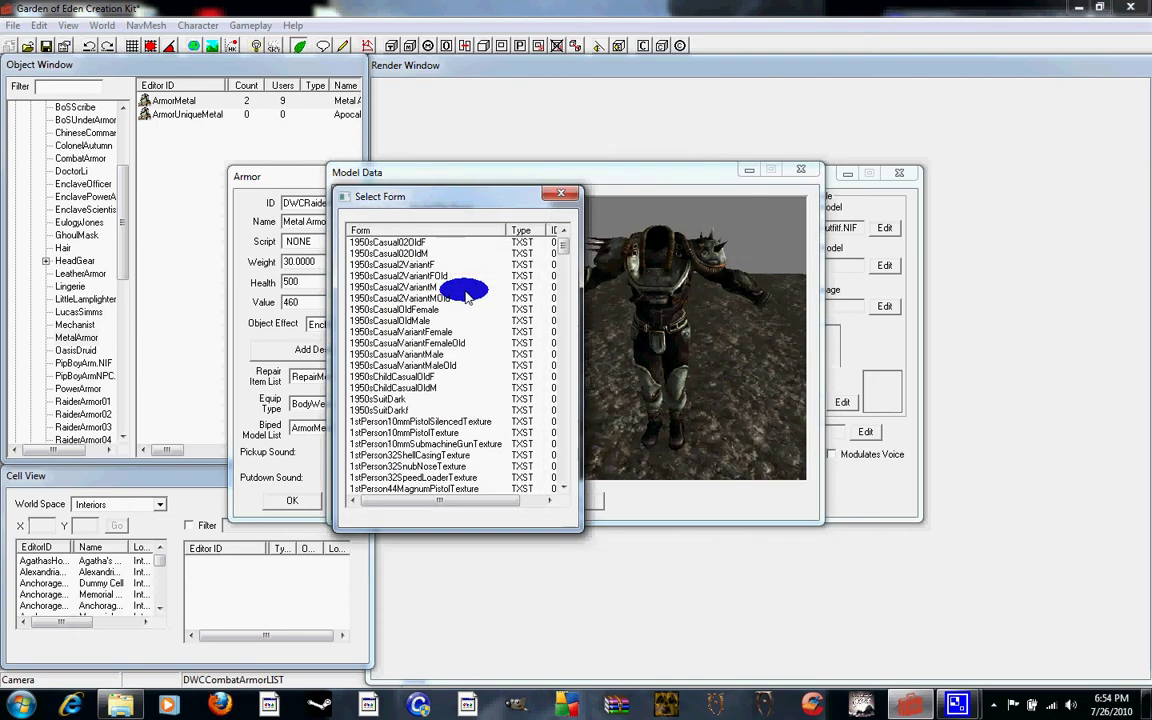
{"action": "left_click", "coordinate": [410, 254]}
{"action": "left_click", "coordinate": [413, 311]}
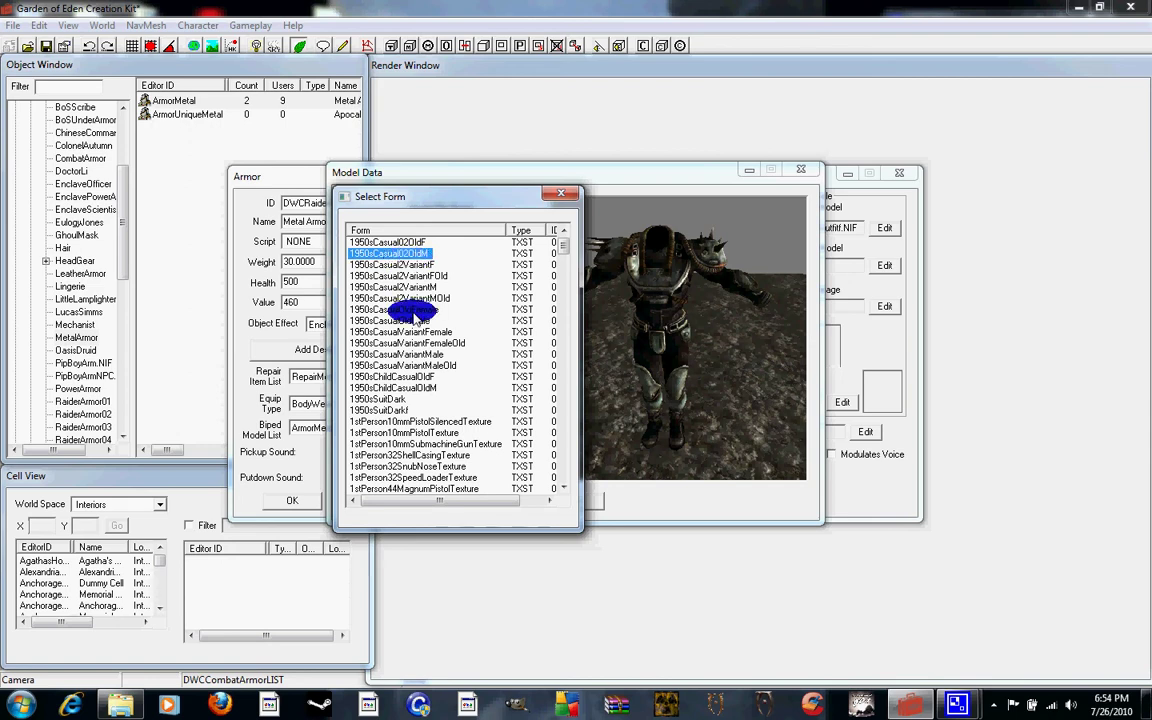
{"action": "key", "text": "d"}
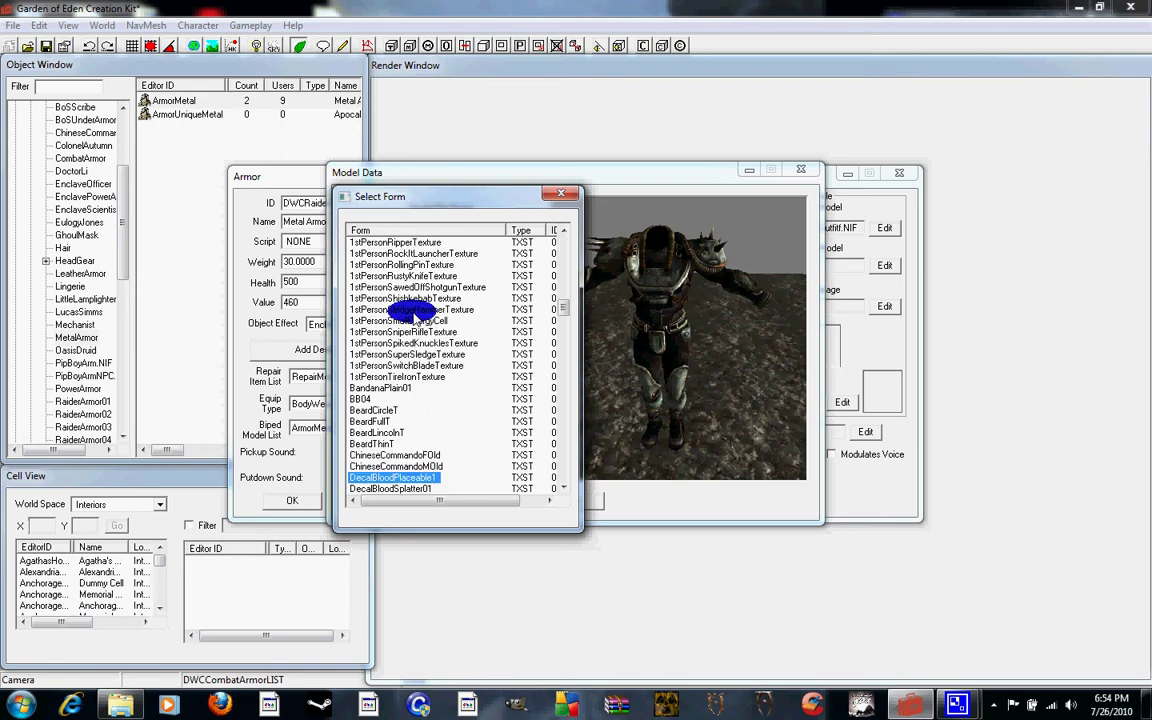
{"action": "scroll", "coordinate": [415, 315], "scroll_direction": "down", "scroll_amount": 15}
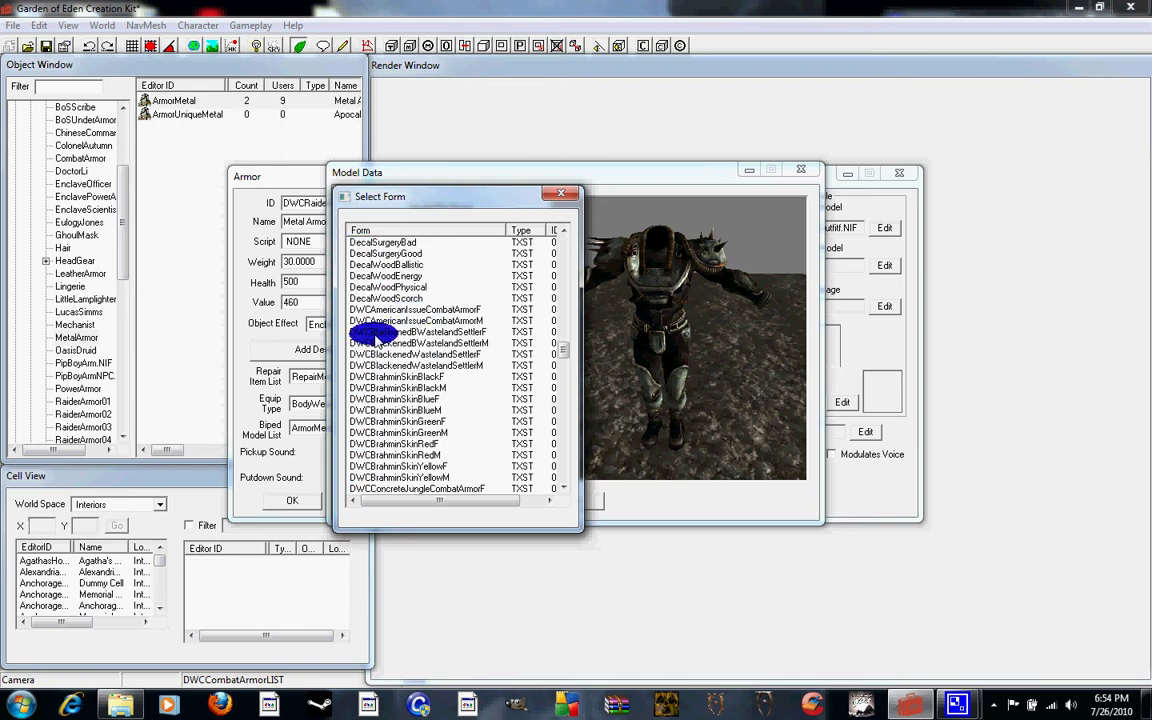
{"action": "scroll", "coordinate": [376, 336], "scroll_direction": "down", "scroll_amount": 4}
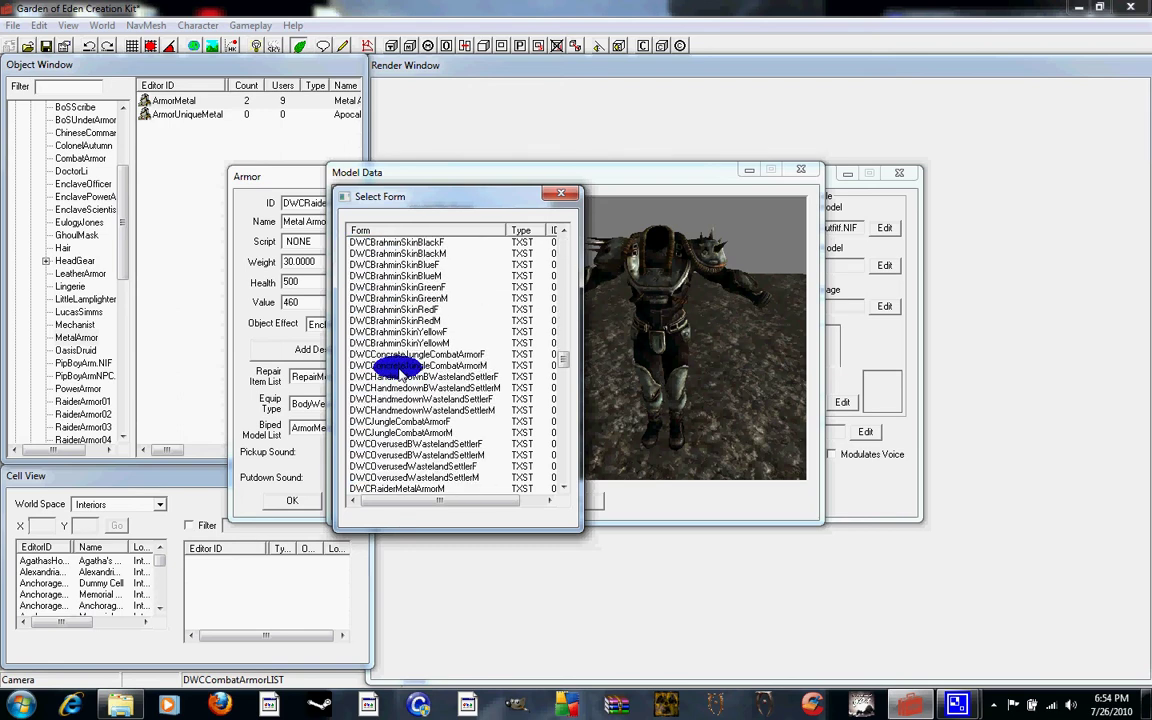
{"action": "scroll", "coordinate": [403, 370], "scroll_direction": "down", "scroll_amount": 3}
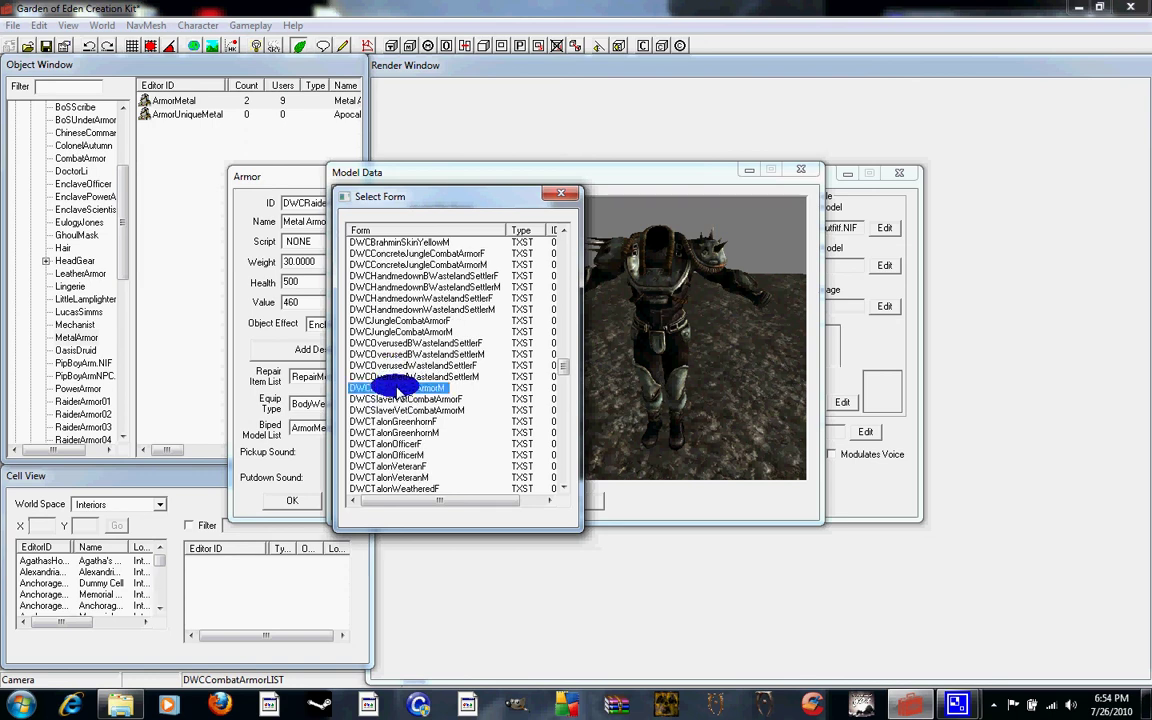
{"action": "double_click", "coordinate": [400, 387]}
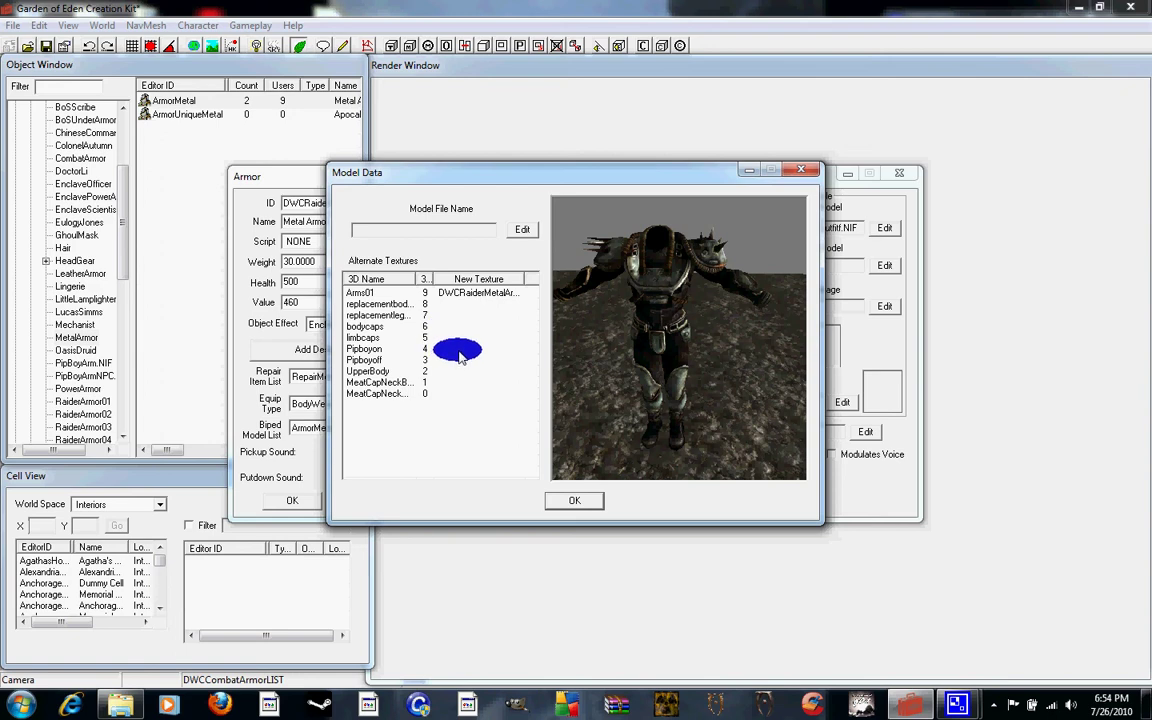
- Assign DWCRaiderMetalArmorM to the Pipboyon and Pipboyoff parts
{"action": "double_click", "coordinate": [458, 356]}
{"action": "scroll", "coordinate": [442, 350], "scroll_direction": "down", "scroll_amount": 20}
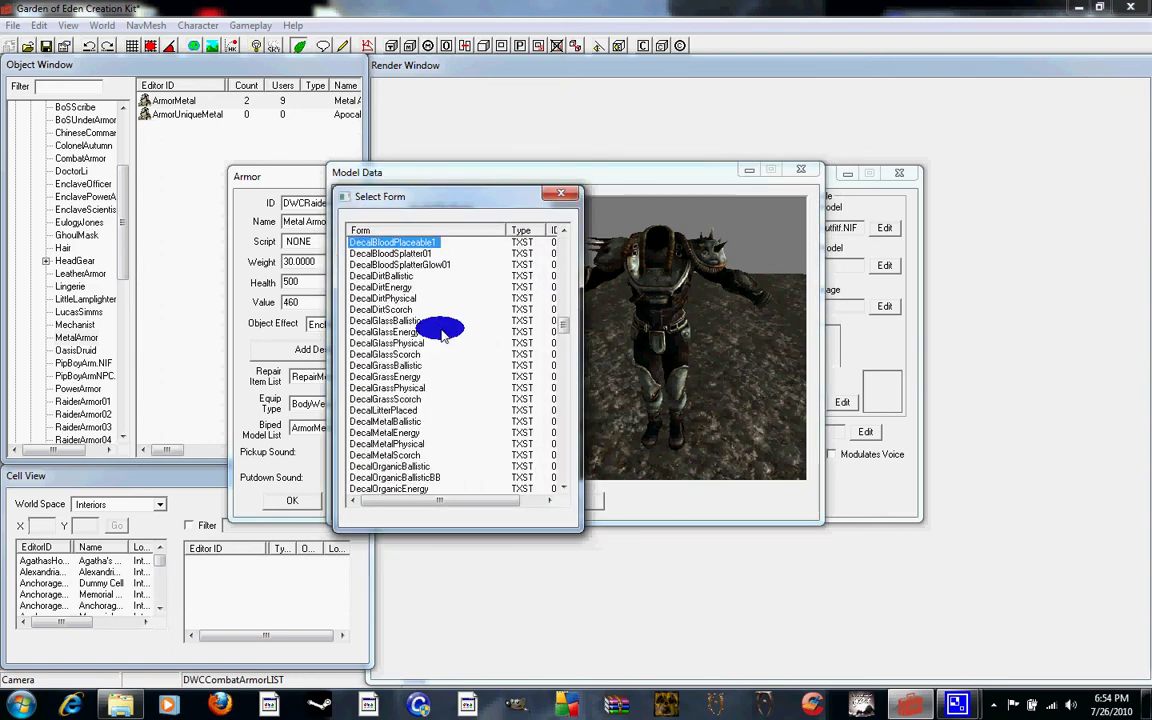
{"action": "scroll", "coordinate": [442, 334], "scroll_direction": "down", "scroll_amount": 20}
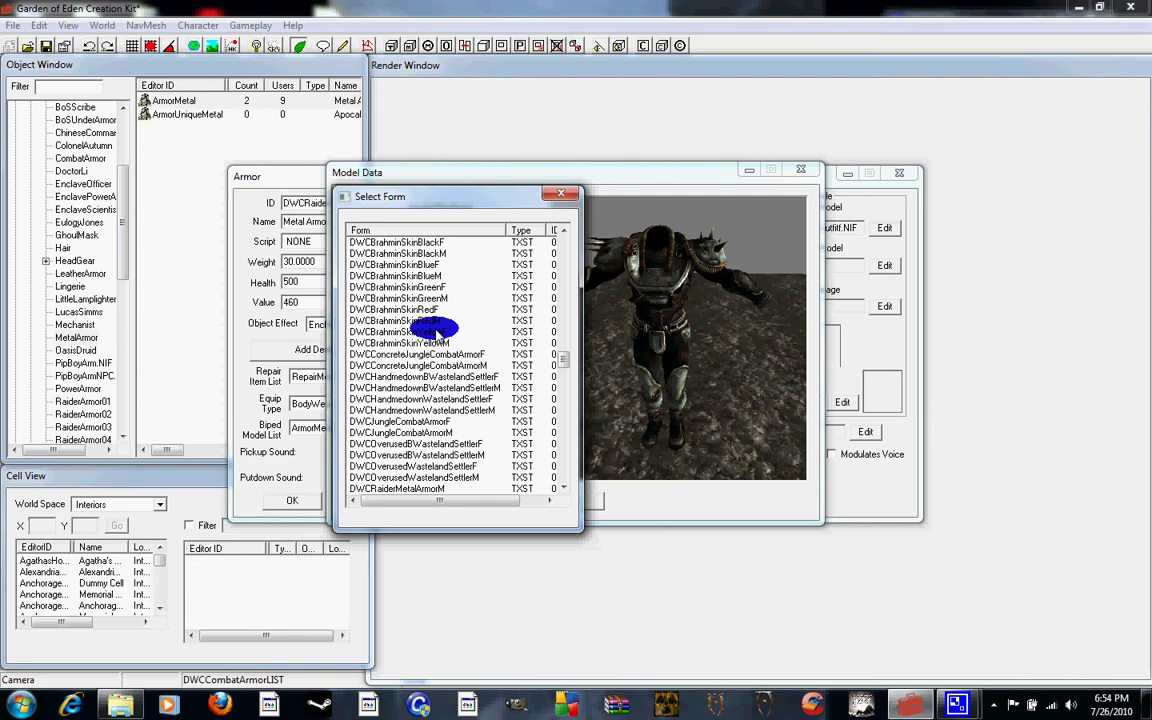
{"action": "scroll", "coordinate": [395, 365], "scroll_direction": "down", "scroll_amount": 2}
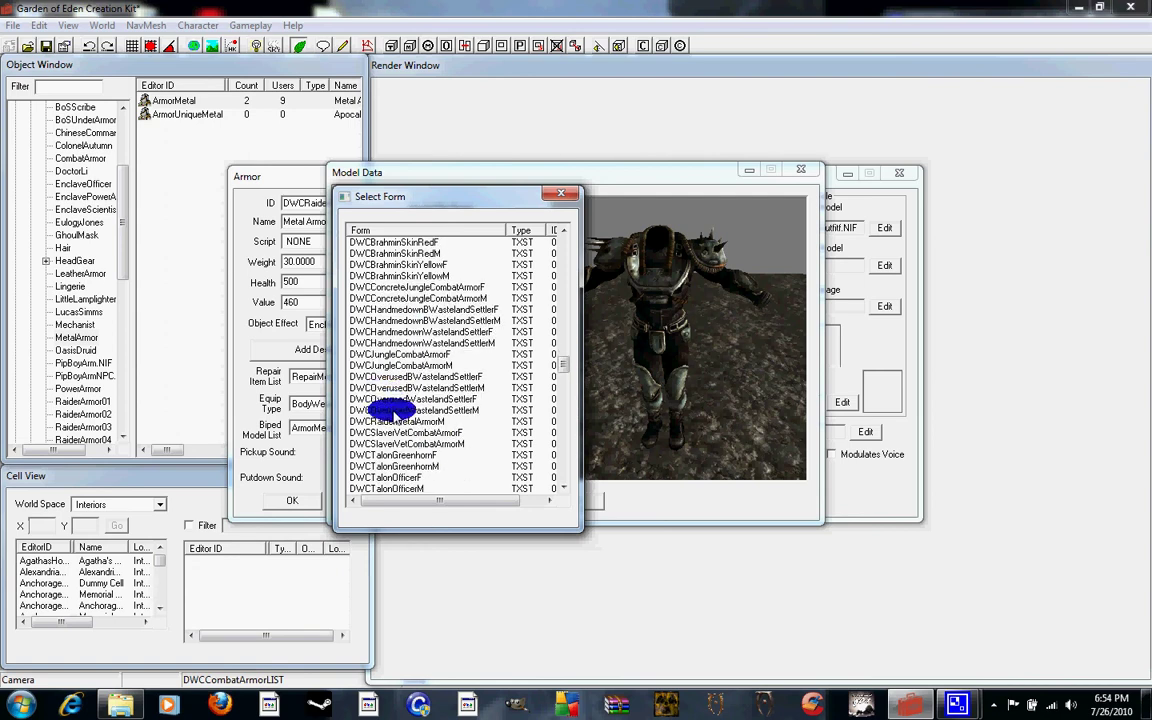
{"action": "double_click", "coordinate": [398, 421]}
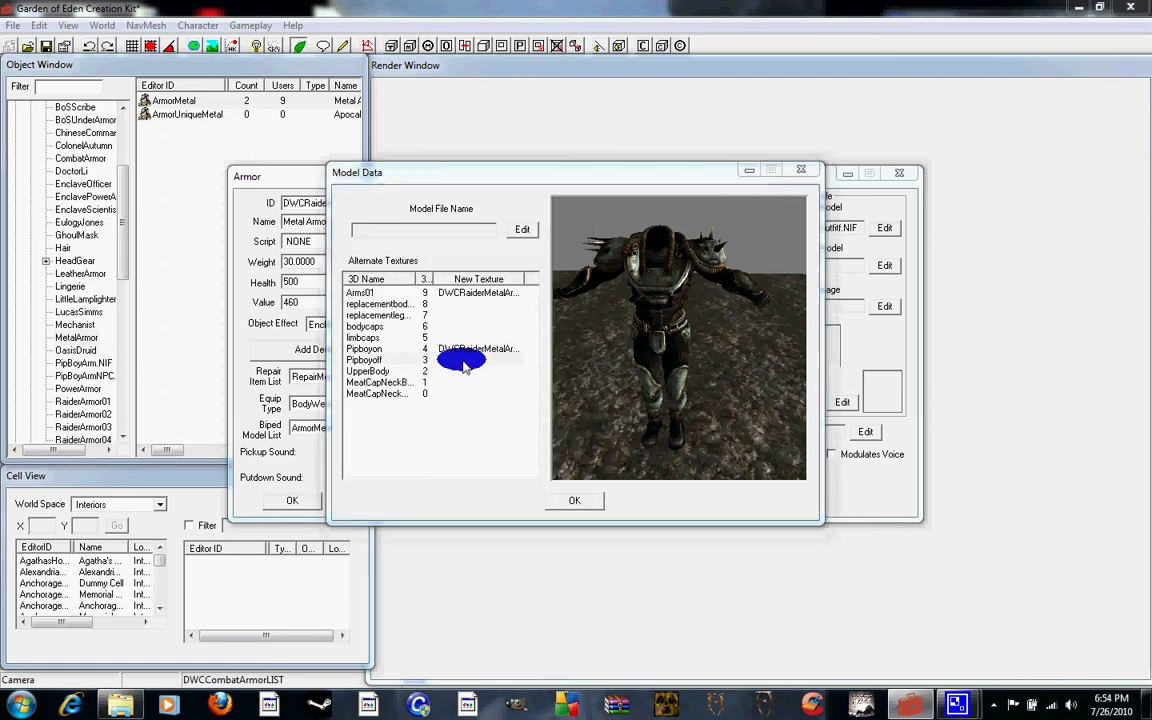
{"action": "double_click", "coordinate": [463, 365]}
{"action": "scroll", "coordinate": [415, 365], "scroll_direction": "down", "scroll_amount": 20}
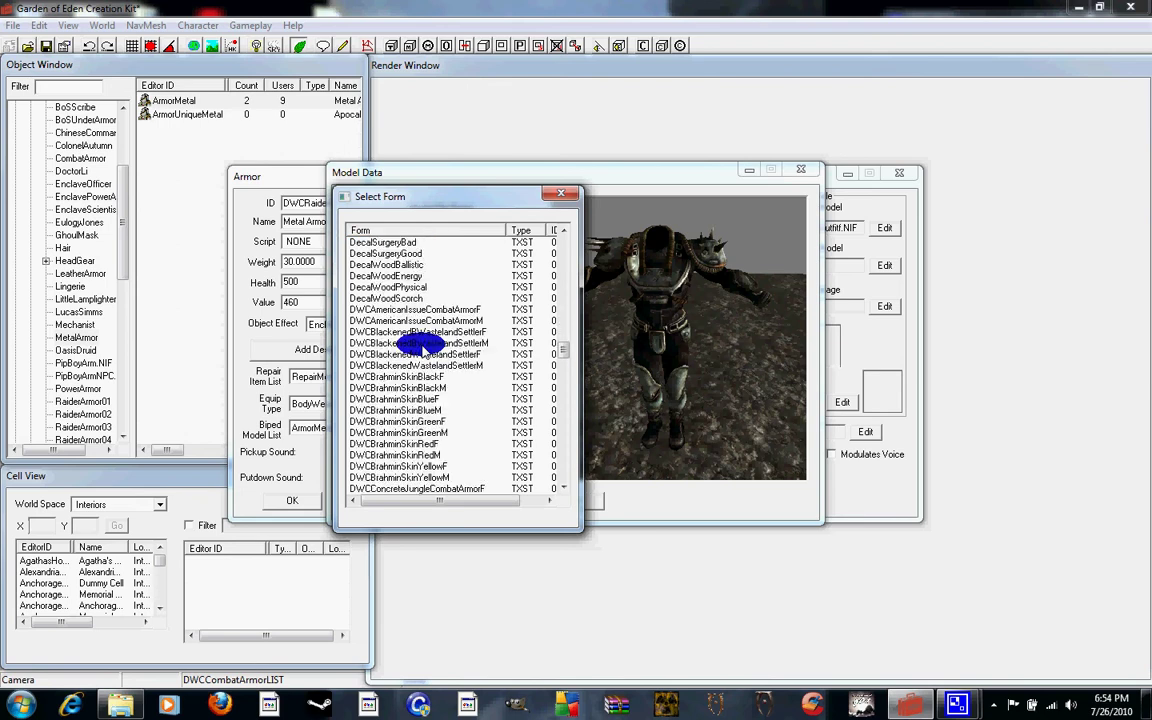
{"action": "scroll", "coordinate": [421, 350], "scroll_direction": "down", "scroll_amount": 10}
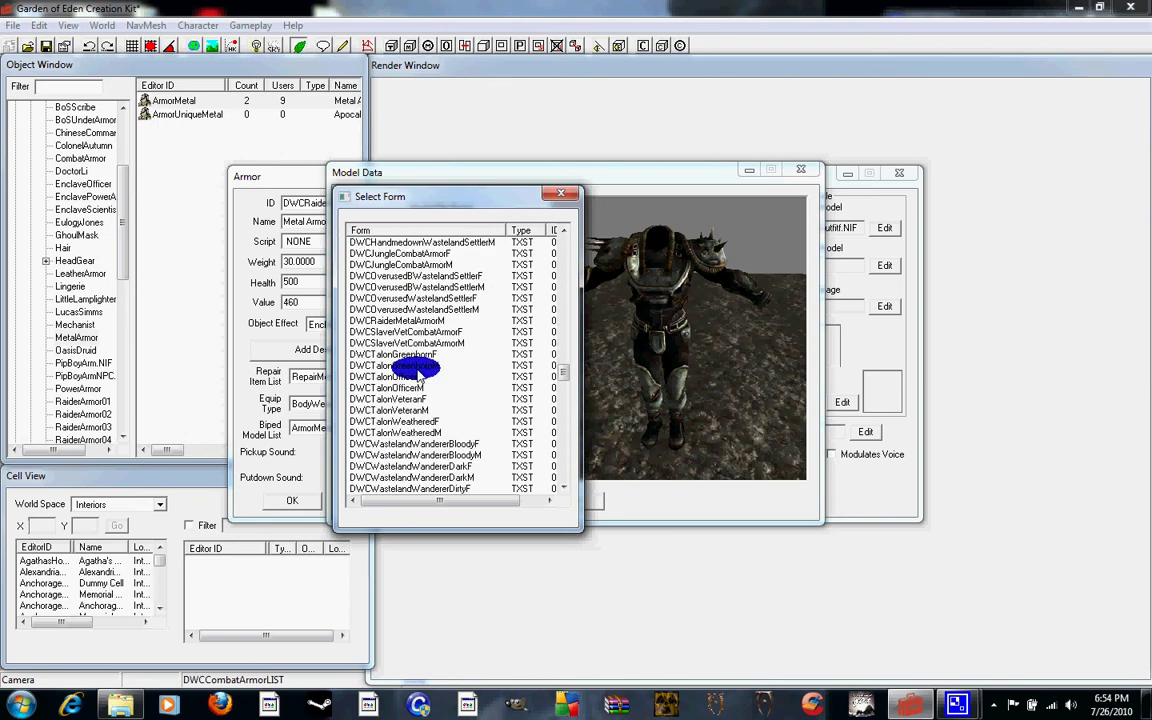
{"action": "scroll", "coordinate": [416, 372], "scroll_direction": "up", "scroll_amount": 1}
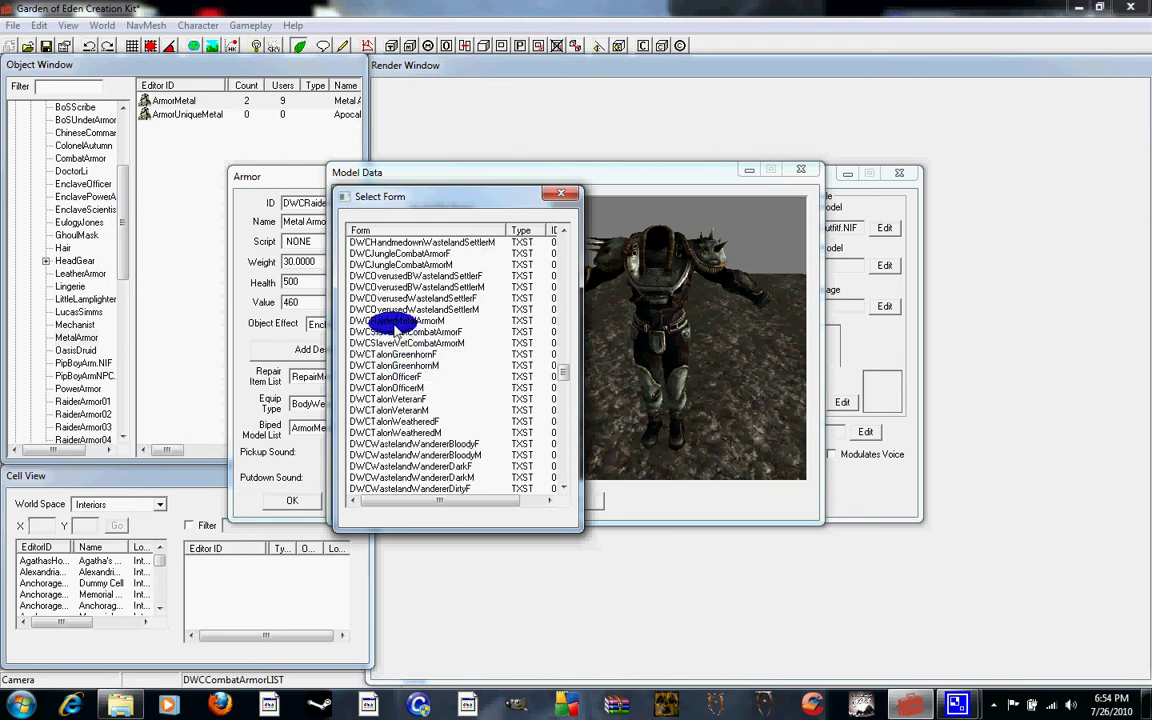
{"action": "left_click", "coordinate": [397, 332]}
{"action": "double_click", "coordinate": [393, 326]}
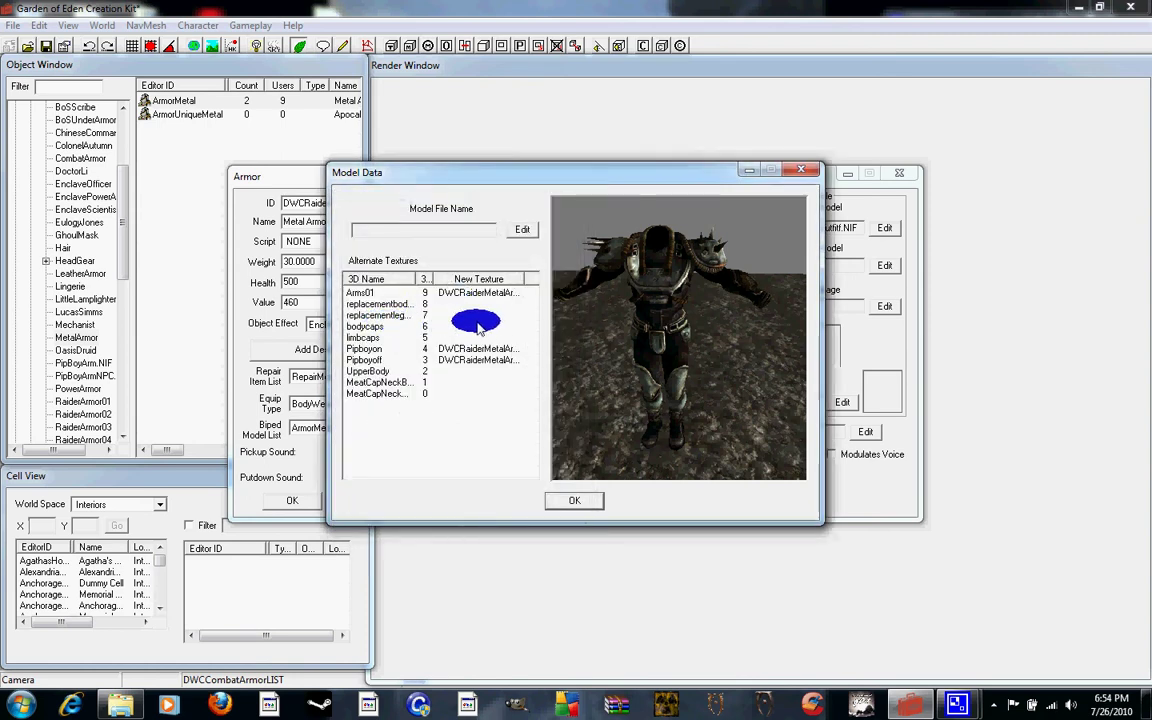
- Assign DWCRaiderMetalArmorM to UpperBody and rotate the preview to check the texture
{"action": "double_click", "coordinate": [458, 371]}
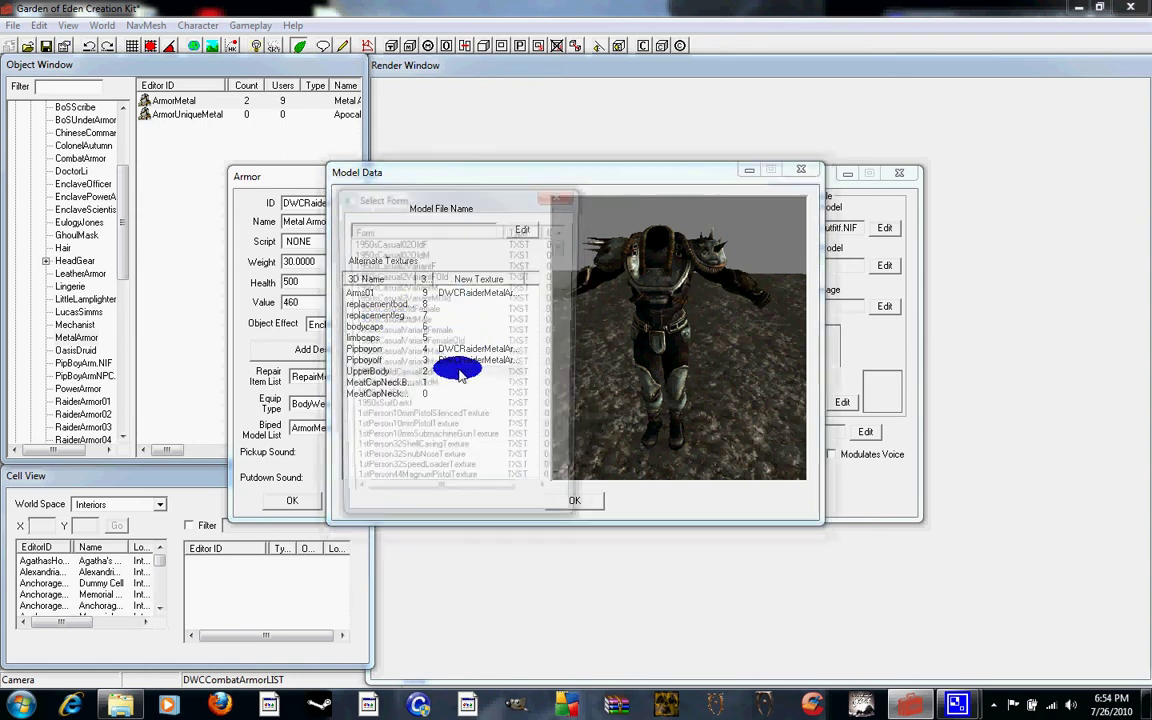
{"action": "scroll", "coordinate": [390, 340], "scroll_direction": "down", "scroll_amount": 15}
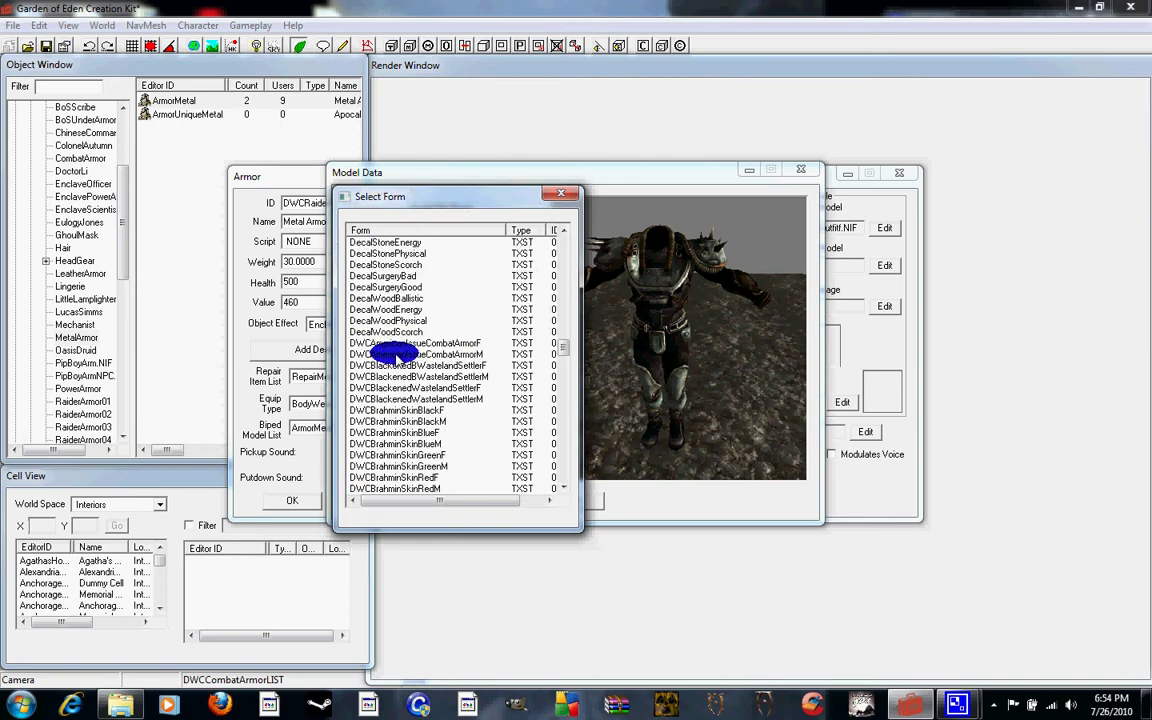
{"action": "scroll", "coordinate": [398, 354], "scroll_direction": "down", "scroll_amount": 9}
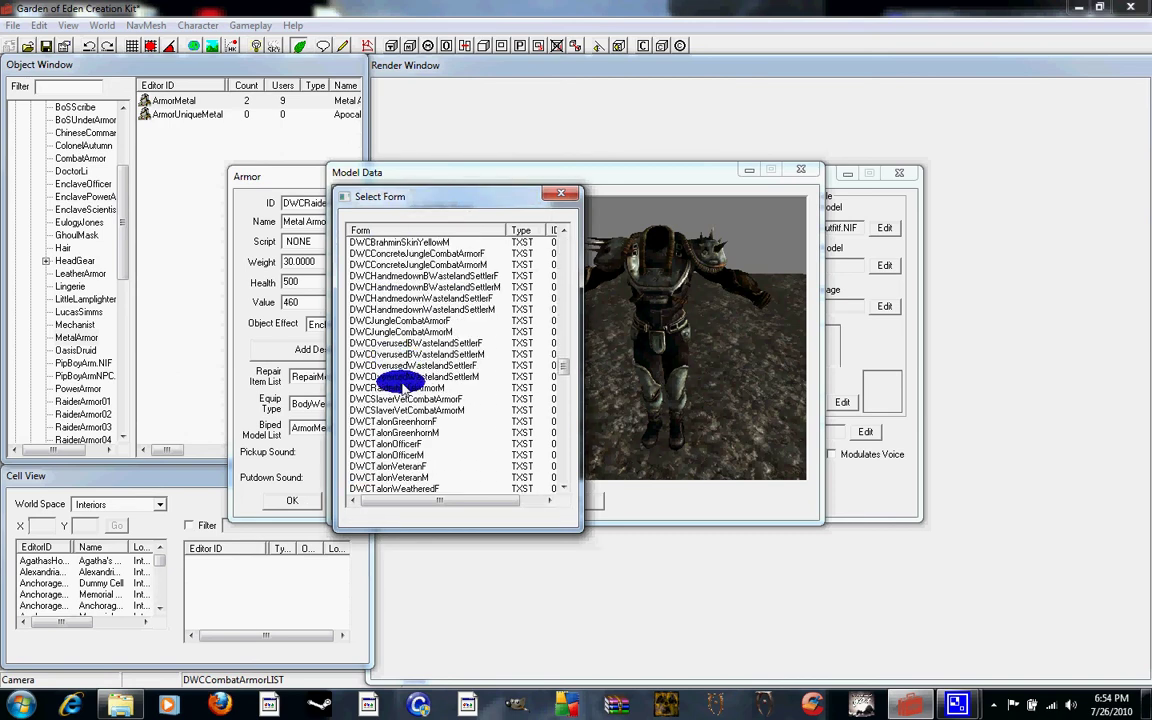
{"action": "double_click", "coordinate": [405, 388]}
{"action": "left_click_drag", "start_coordinate": [655, 350], "coordinate": [620, 335]}
{"action": "scroll", "coordinate": [620, 335], "scroll_direction": "up", "scroll_amount": 3}
{"action": "scroll", "coordinate": [620, 335], "scroll_direction": "down", "scroll_amount": 3}
{"action": "scroll", "coordinate": [627, 330], "scroll_direction": "up", "scroll_amount": 3}
{"action": "left_click_drag", "start_coordinate": [668, 372], "coordinate": [632, 352]}
{"action": "scroll", "coordinate": [553, 334], "scroll_direction": "down", "scroll_amount": 3}
- Accept the biped textures, then give the male world model's GO part DWCRaiderMetalArmorM
{"action": "left_click", "coordinate": [574, 500]}
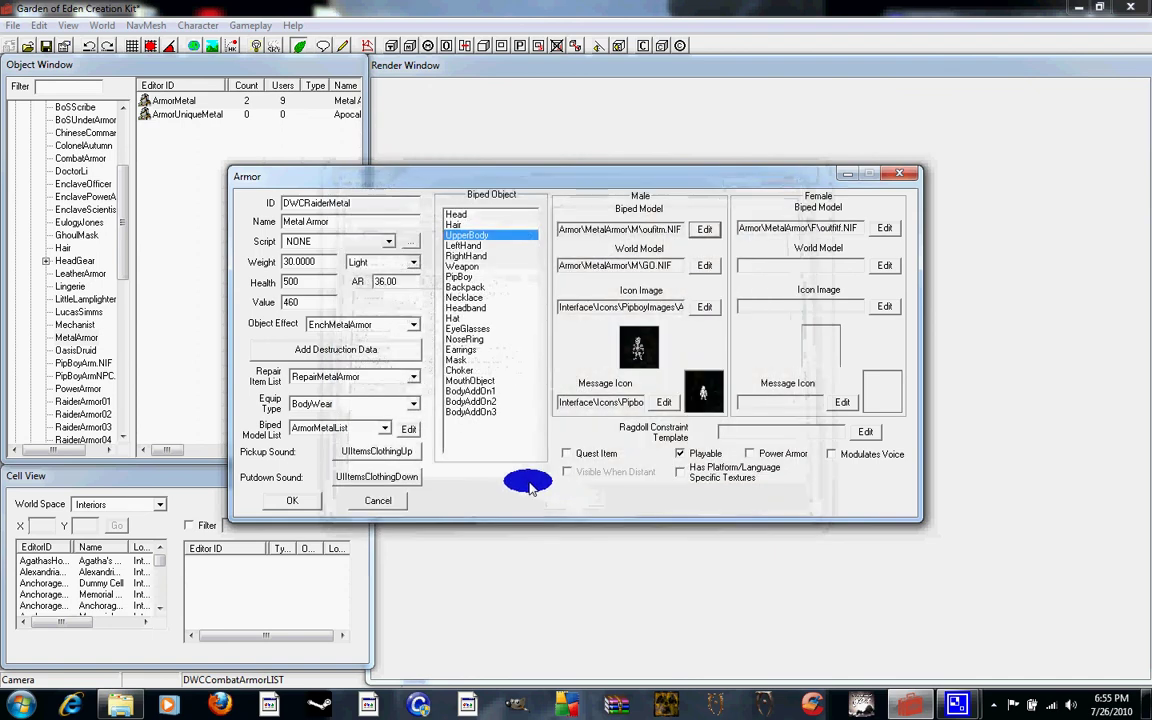
{"action": "left_click", "coordinate": [704, 263]}
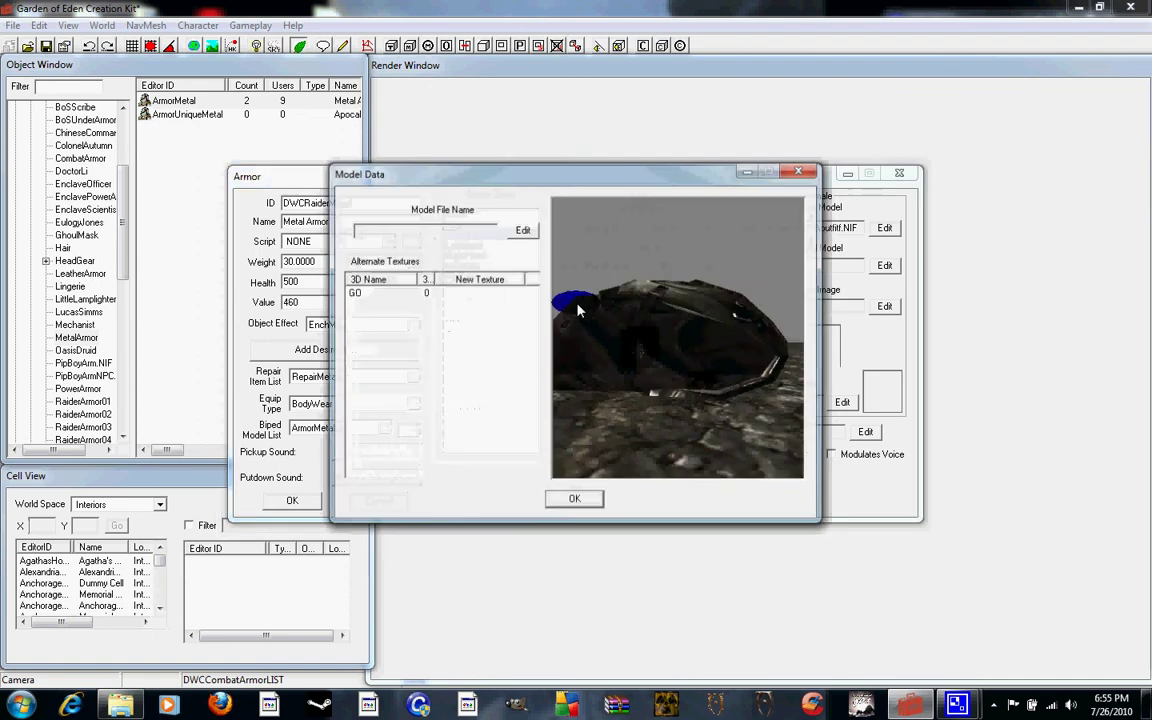
{"action": "double_click", "coordinate": [457, 292]}
{"action": "left_click", "coordinate": [407, 287]}
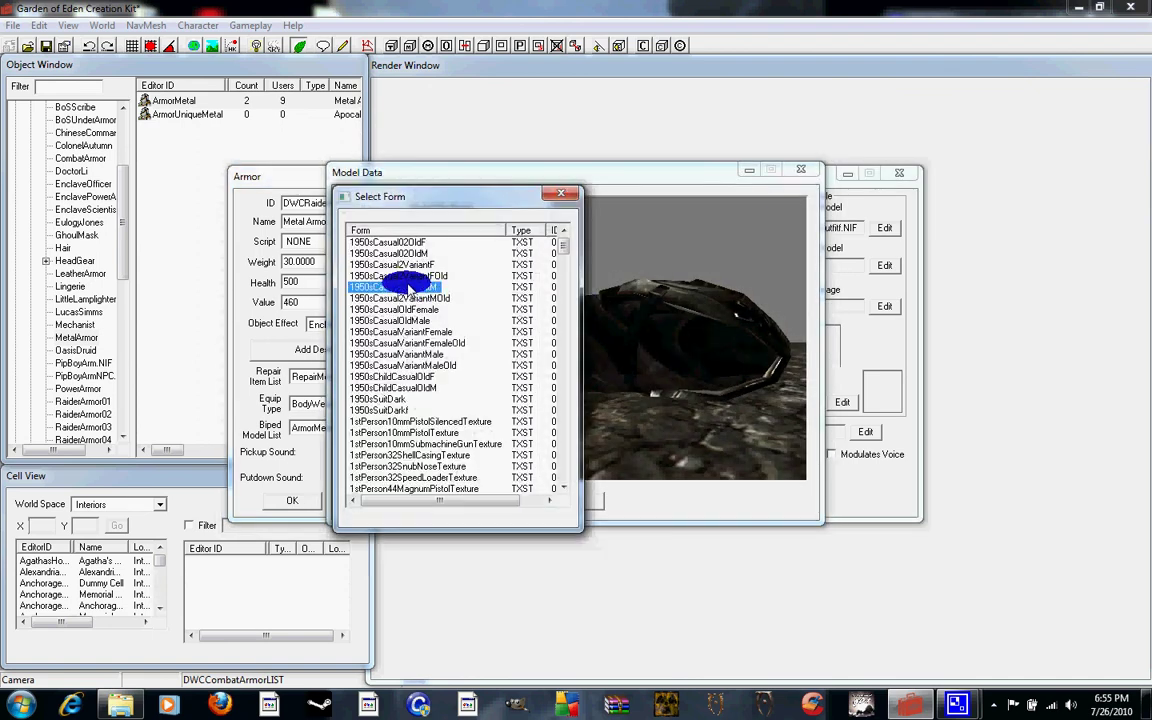
{"action": "scroll", "coordinate": [405, 295], "scroll_direction": "down", "scroll_amount": 15}
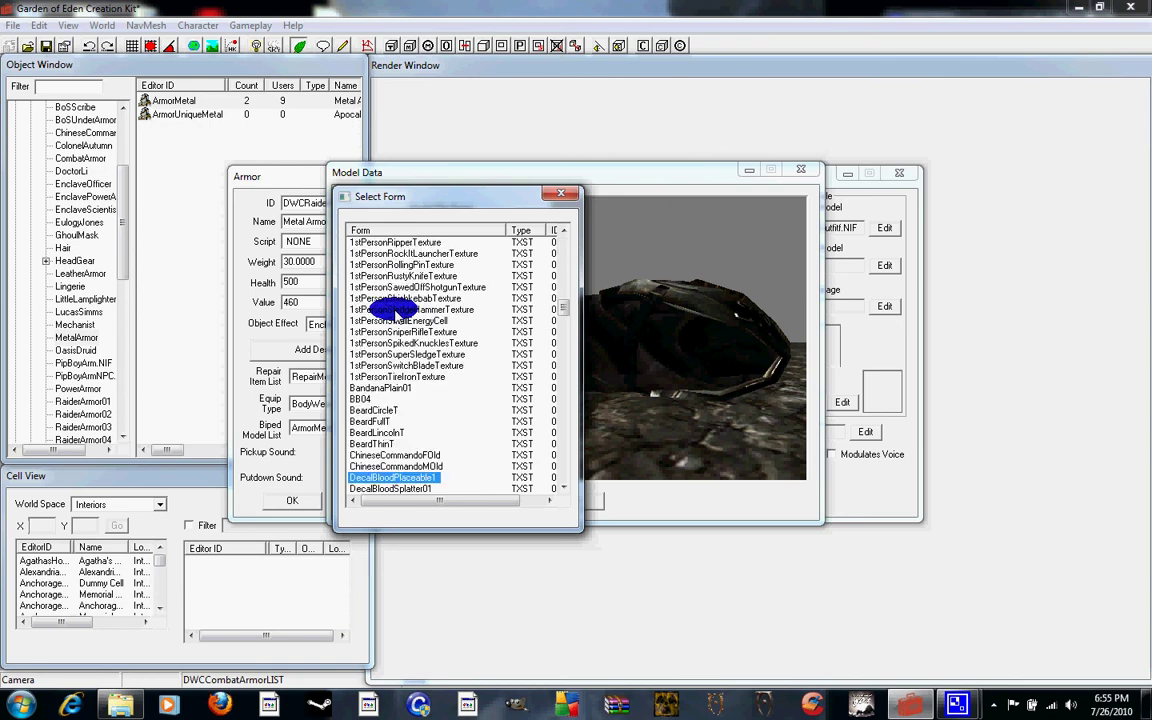
{"action": "scroll", "coordinate": [402, 310], "scroll_direction": "down", "scroll_amount": 6}
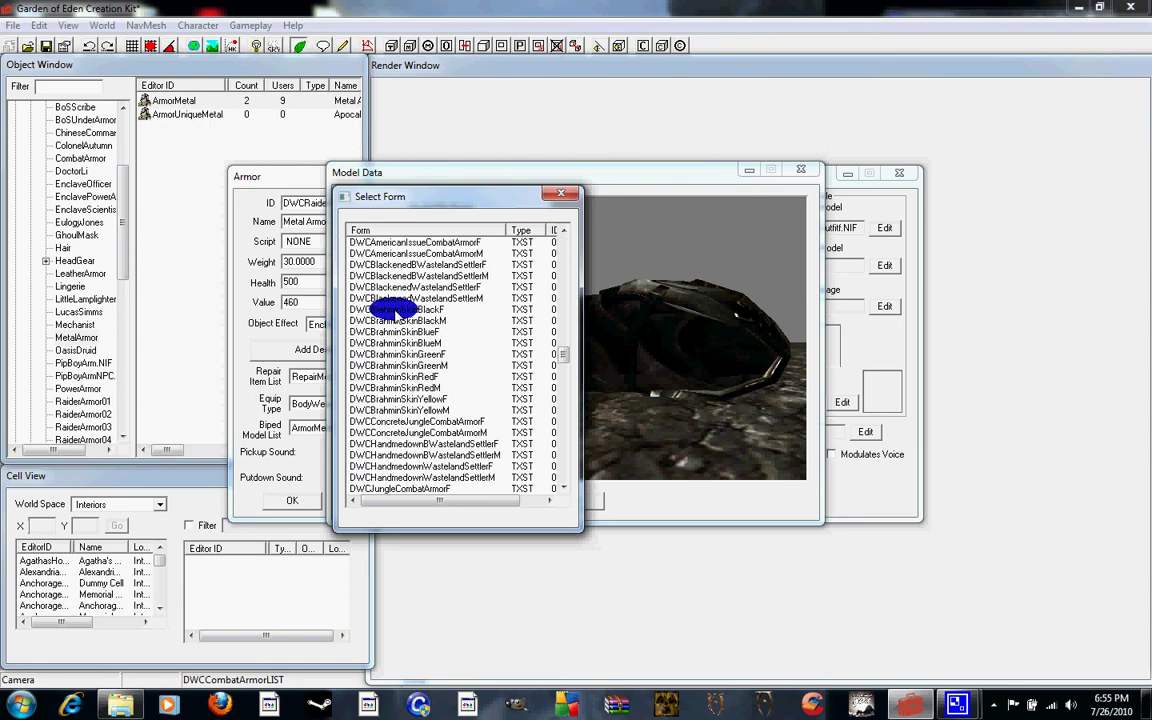
{"action": "scroll", "coordinate": [405, 310], "scroll_direction": "down", "scroll_amount": 6}
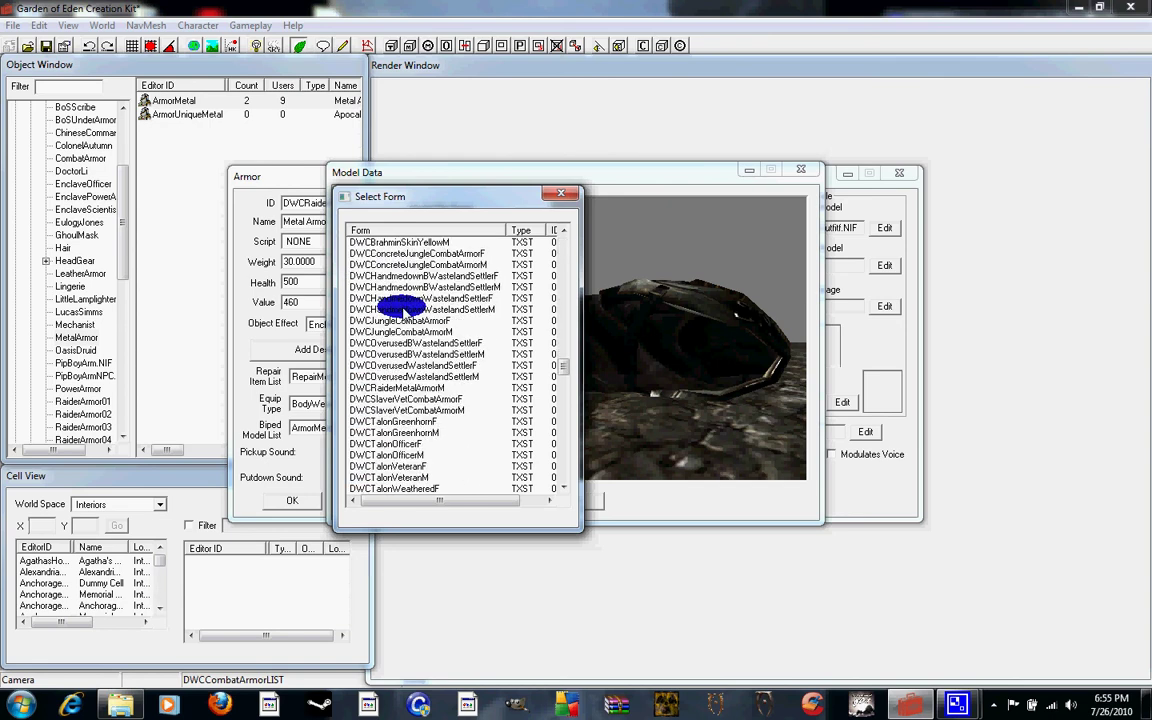
{"action": "double_click", "coordinate": [405, 354]}
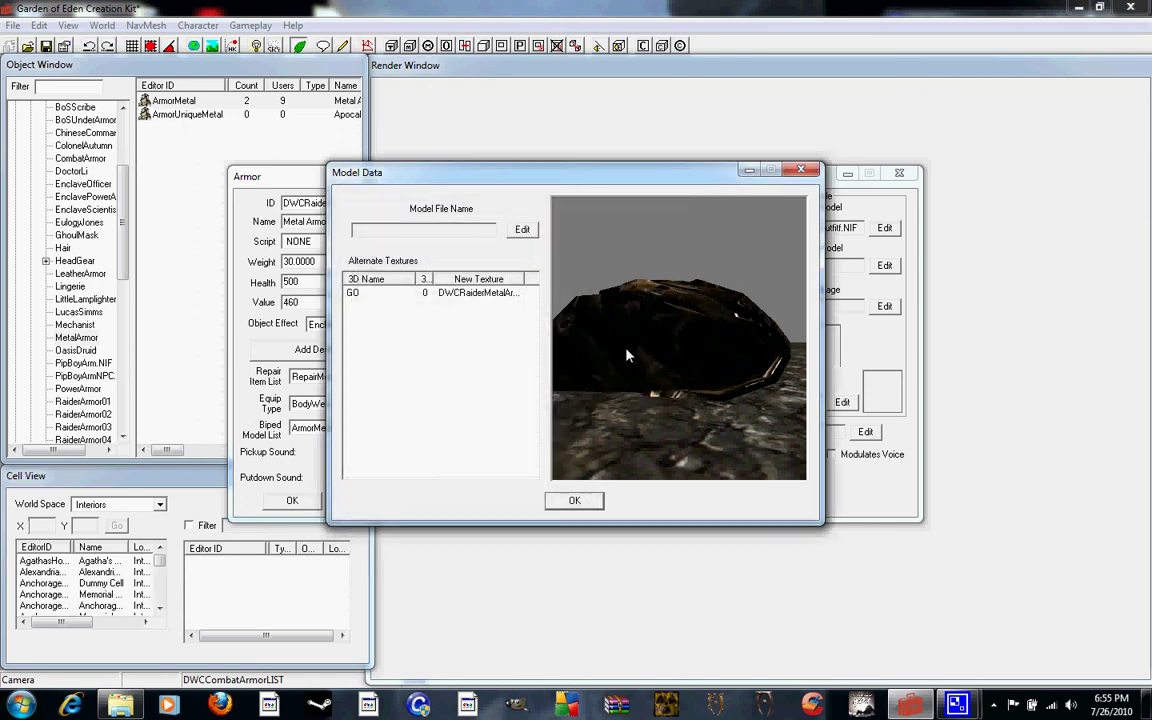
{"action": "scroll", "coordinate": [578, 387], "scroll_direction": "down", "scroll_amount": 3}
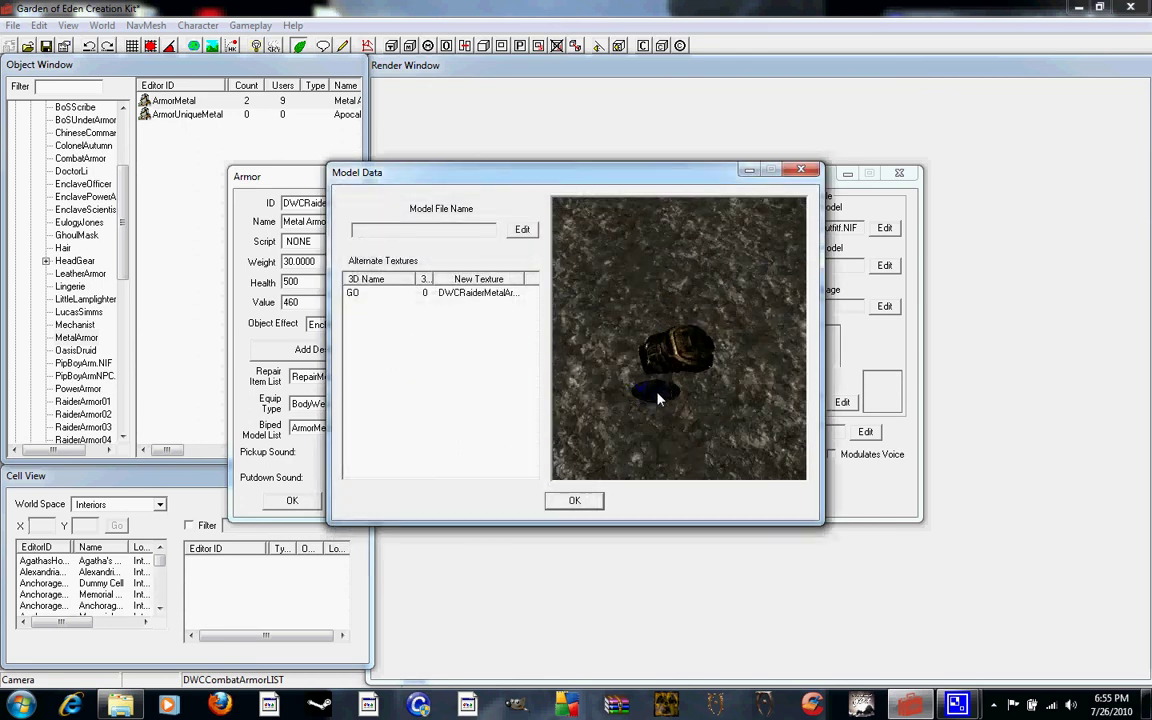
{"action": "scroll", "coordinate": [595, 391], "scroll_direction": "down", "scroll_amount": 2}
{"action": "left_click", "coordinate": [572, 502]}
{"action": "left_click", "coordinate": [805, 227]}
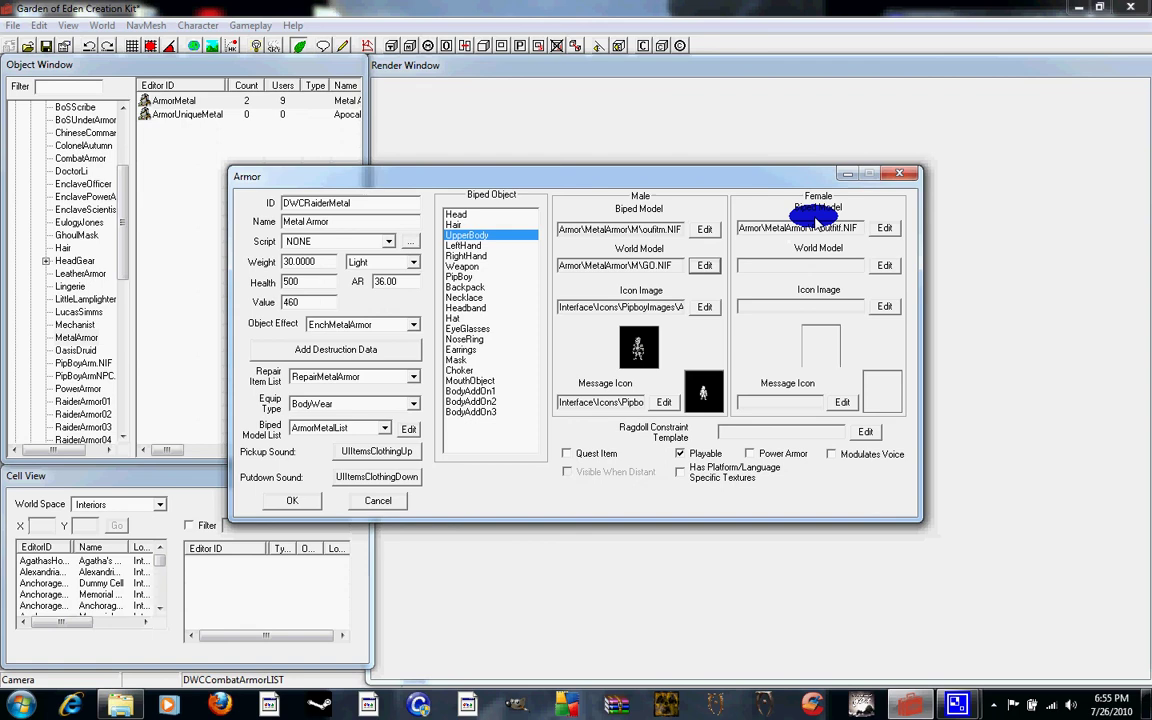
- Save the armor as a new form DWCRaiderMetal, then cancel the plugin save dialog
{"action": "left_click", "coordinate": [292, 500]}
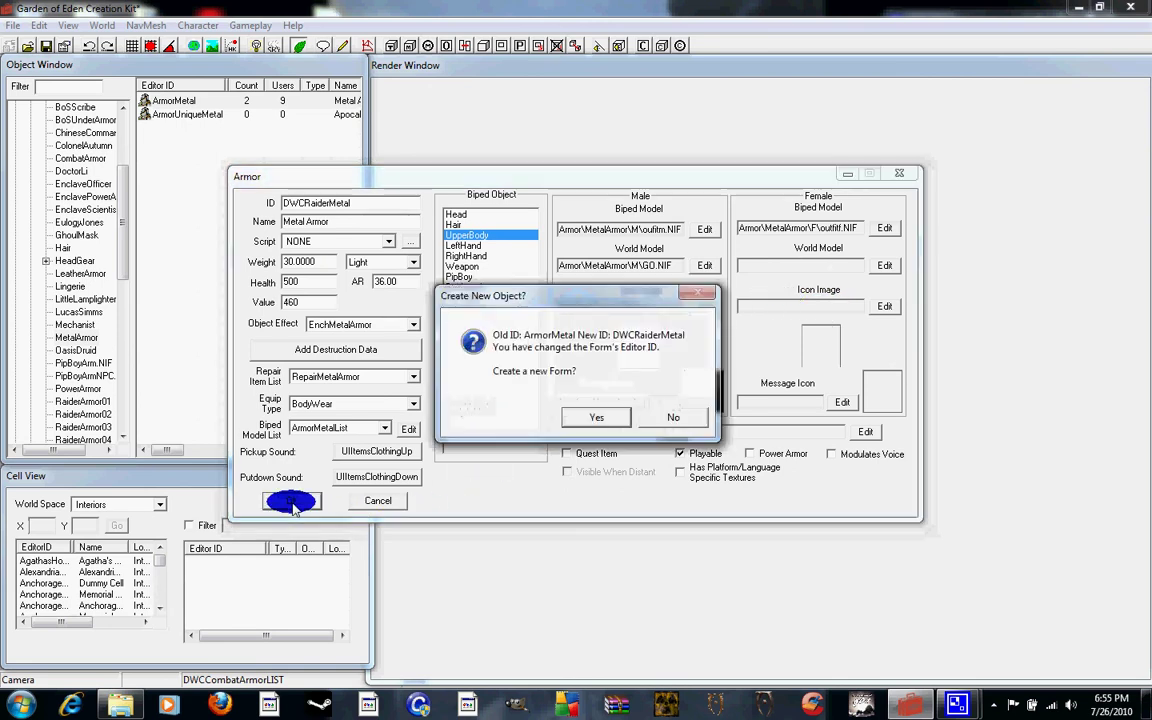
{"action": "left_click", "coordinate": [578, 415]}
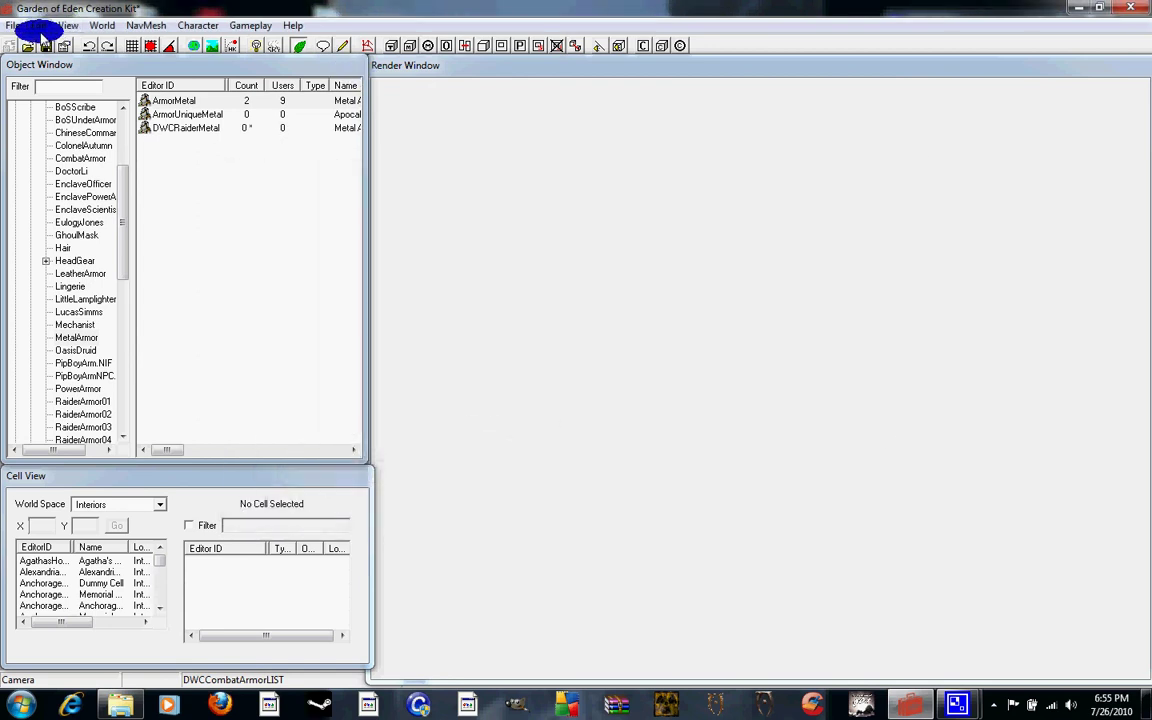
{"action": "left_click", "coordinate": [13, 25]}
{"action": "left_click", "coordinate": [30, 61]}
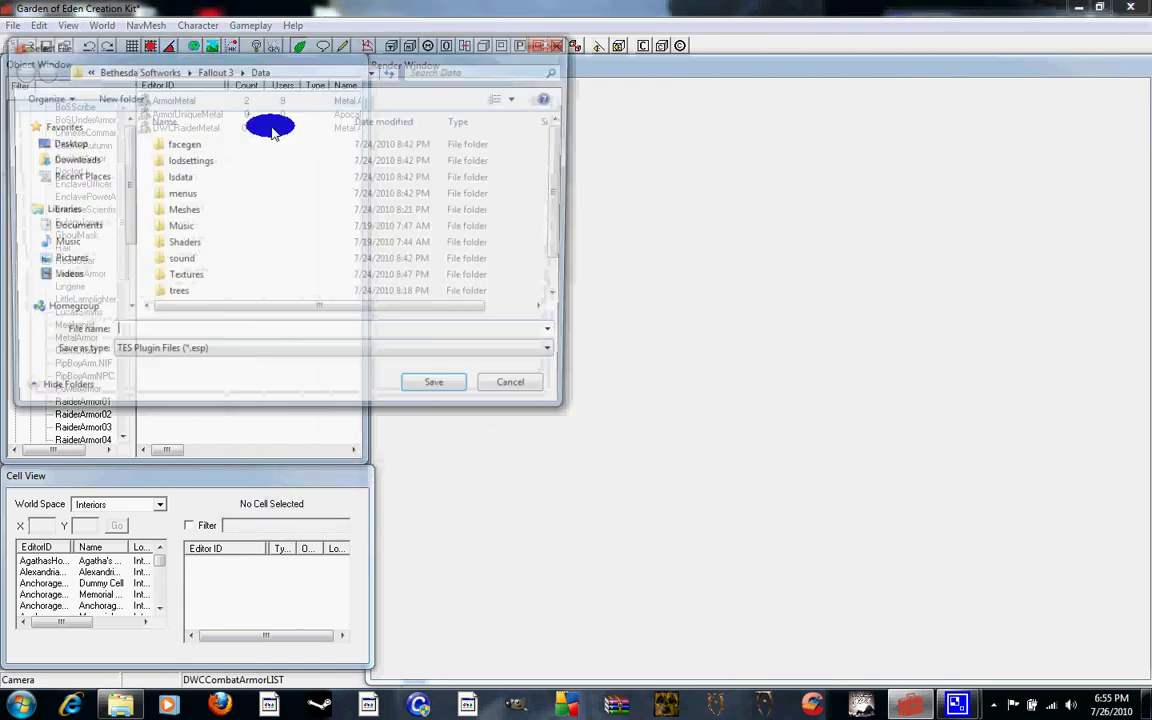
{"action": "type", "text": "fdsfkafgnsgol"}
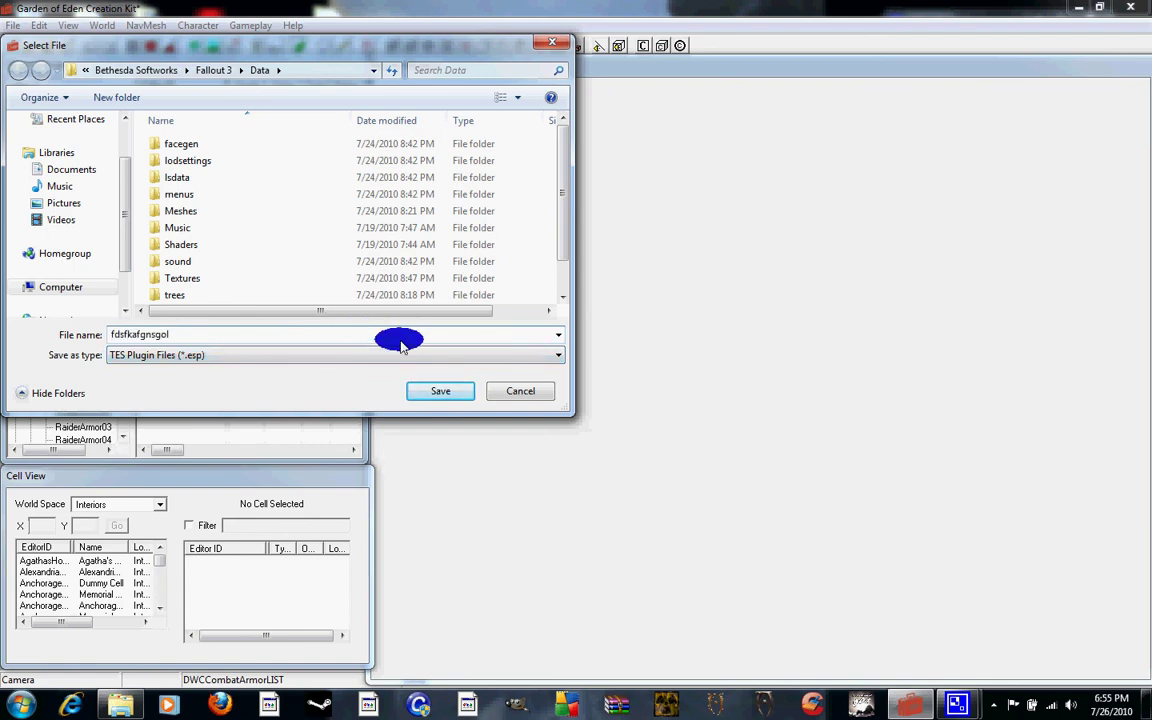
{"action": "left_click", "coordinate": [530, 391]}
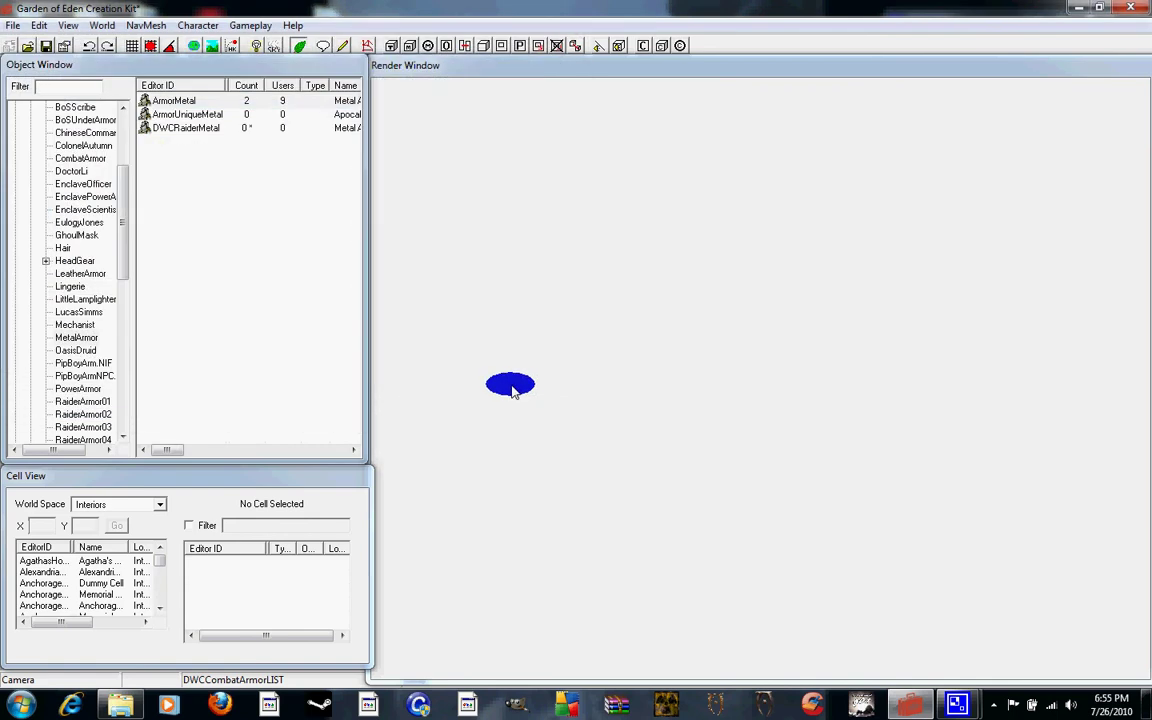
- Quit GECK without saving the plugin changes
{"action": "left_click", "coordinate": [1124, 10]}
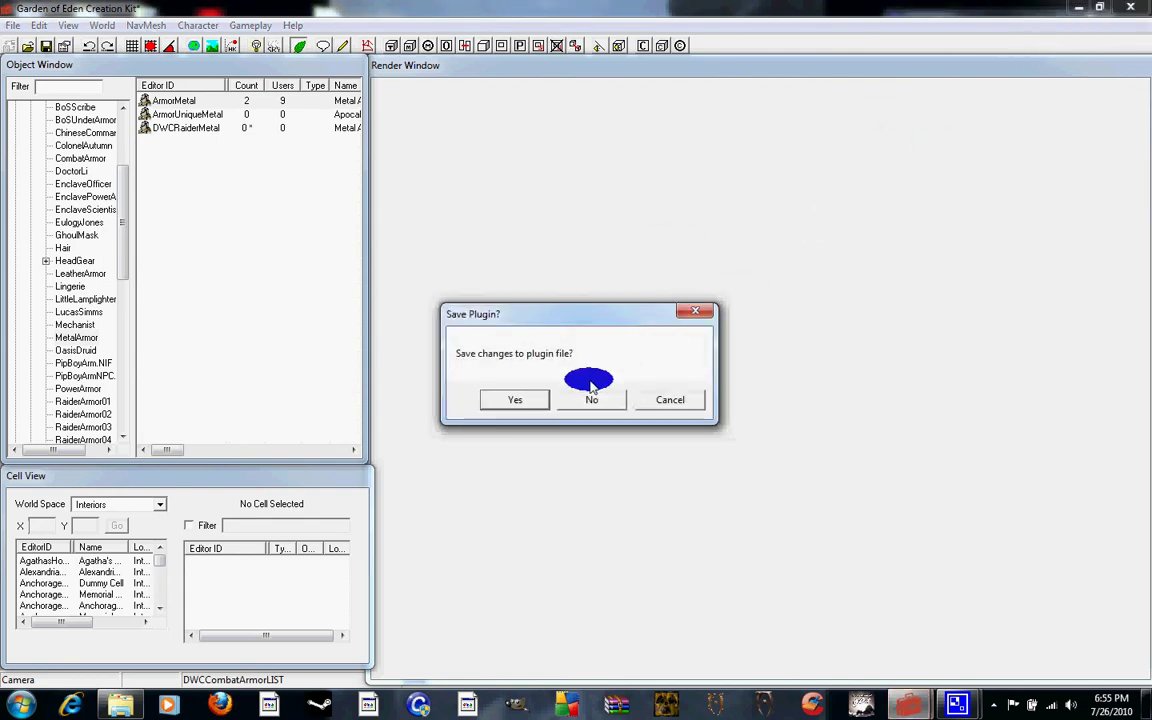
{"action": "left_click", "coordinate": [588, 400]}
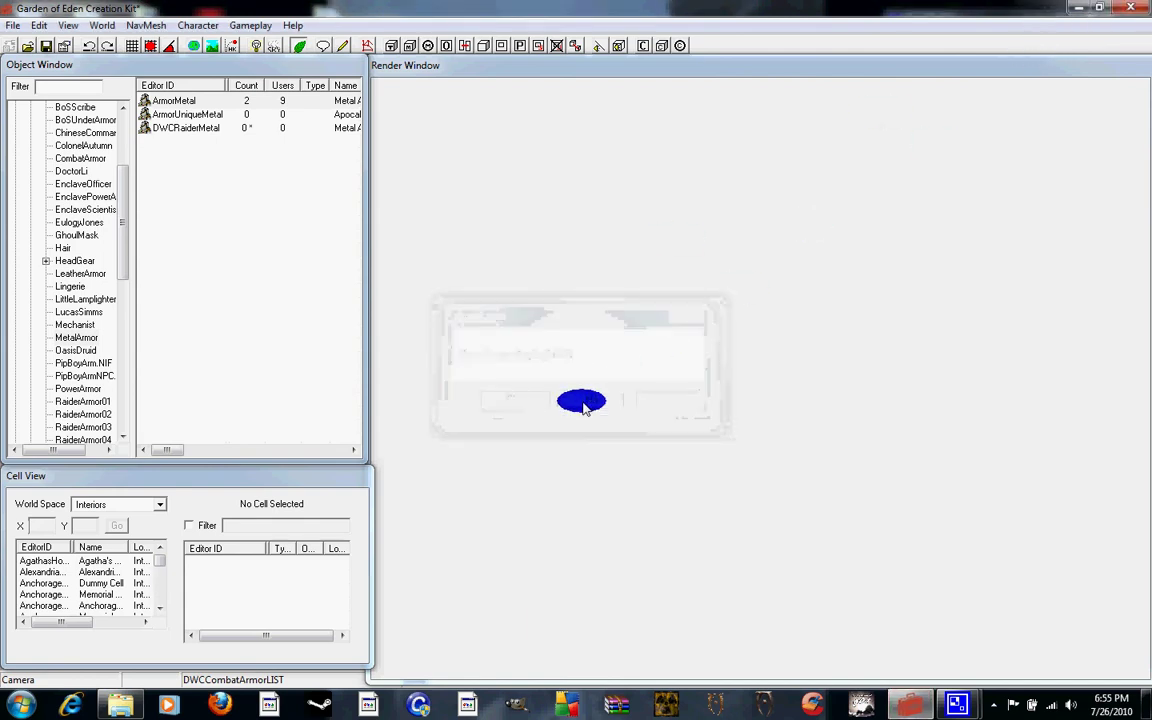